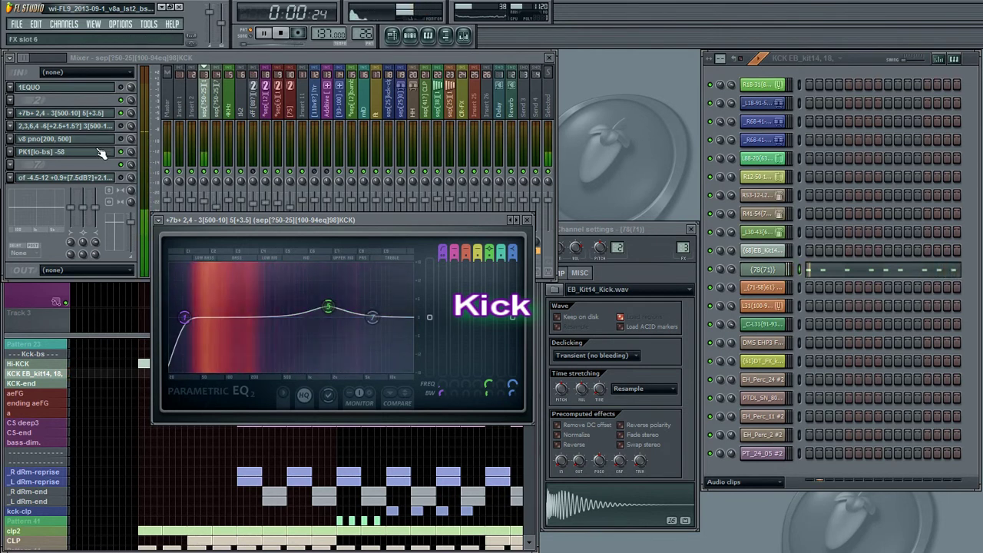
- Inspect the PK1[lo-bs] -58 effect on the Kick mixer track and Fruity reeverb on the Hi-KCK track
{"action": "left_click", "coordinate": [99, 152]}
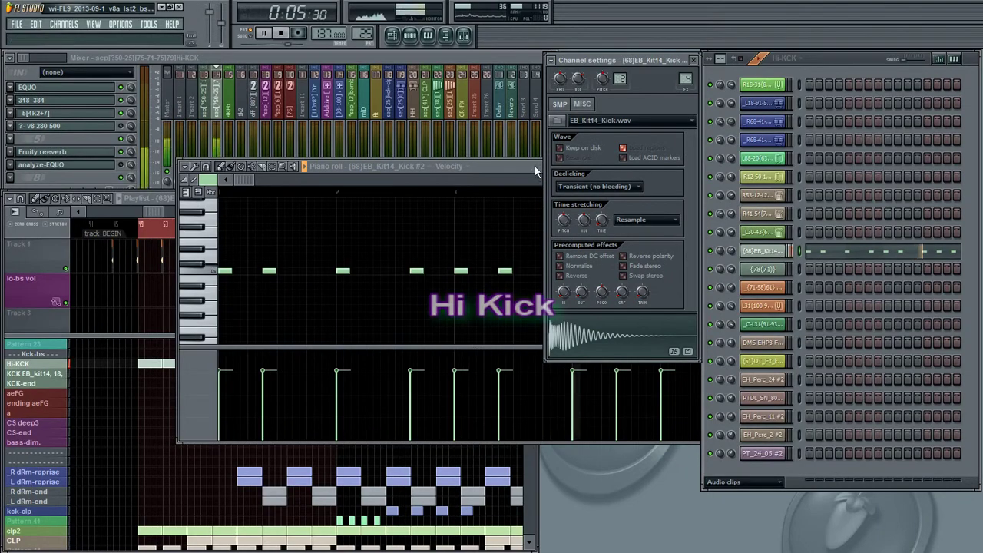
{"action": "left_click", "coordinate": [488, 163]}
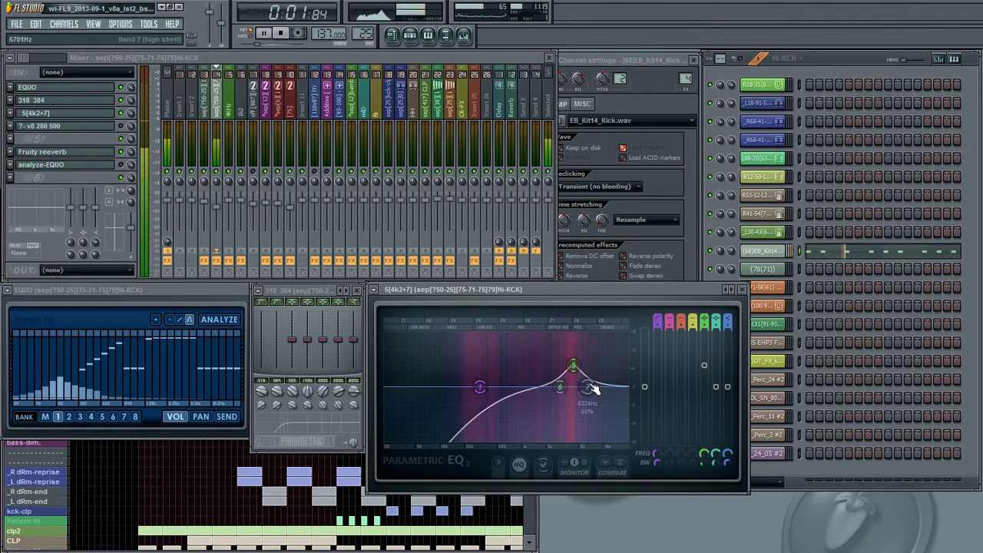
{"action": "left_click", "coordinate": [113, 155]}
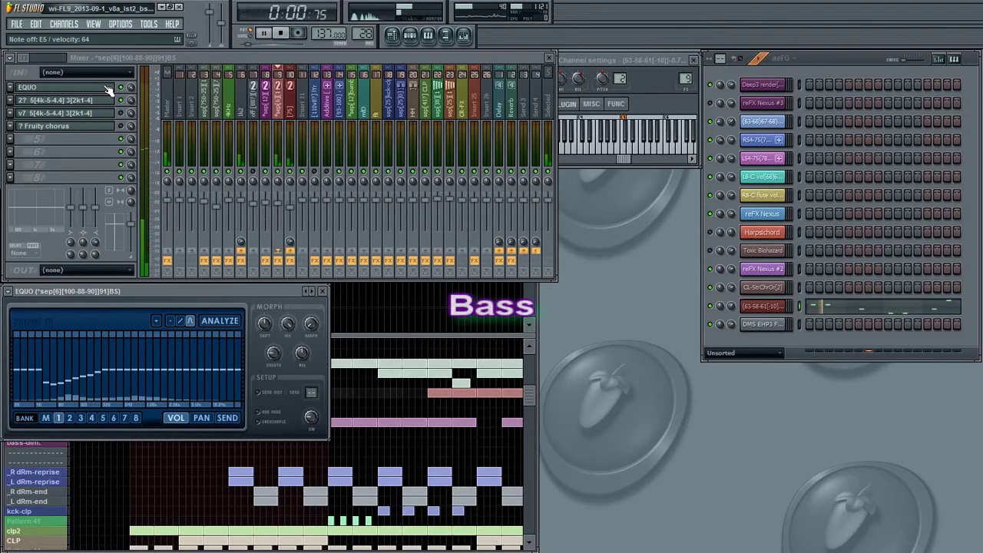
- Inspect the Bass mixer track's effect chain, opening its second-slot equalizer and Fruity chorus
{"action": "left_click", "coordinate": [103, 101]}
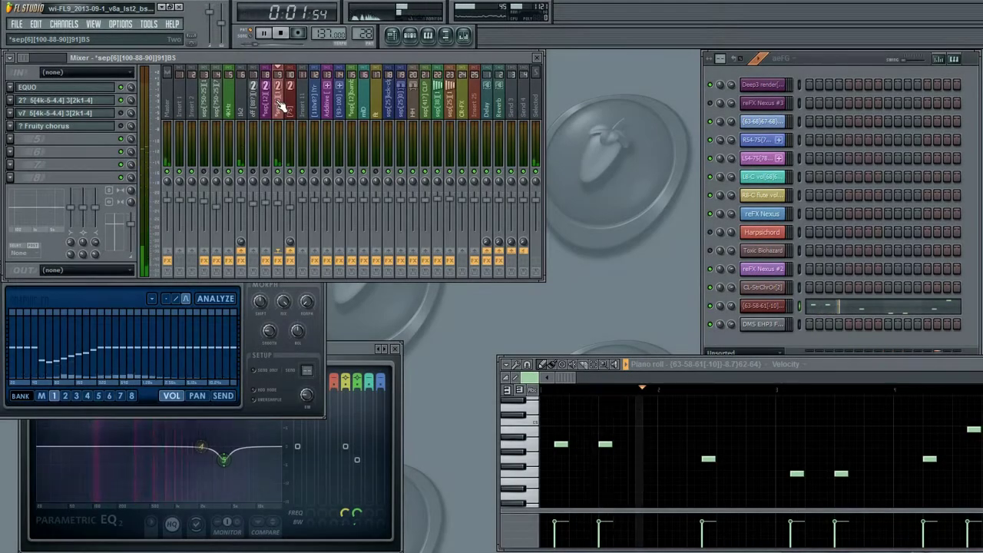
{"action": "left_click", "coordinate": [302, 240]}
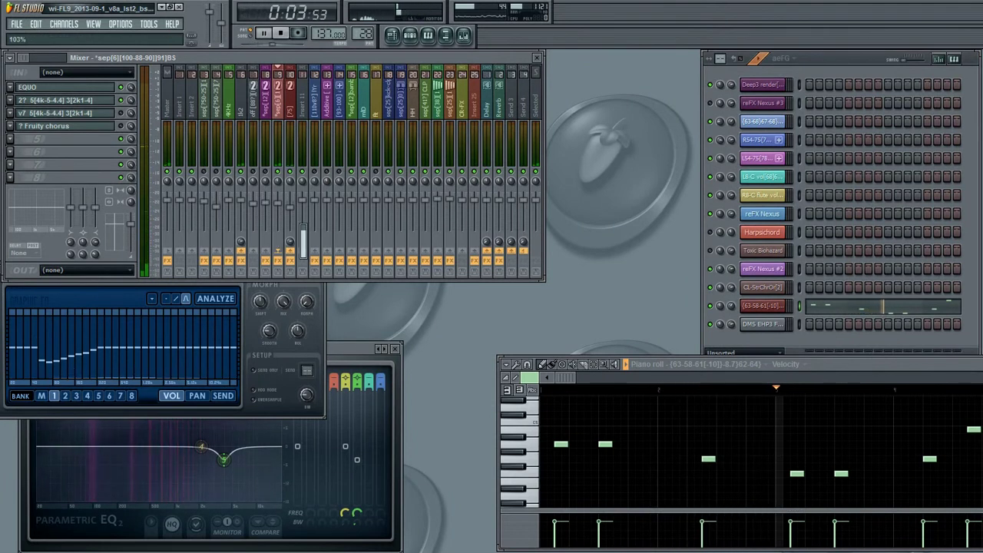
{"action": "right_click", "coordinate": [303, 245]}
{"action": "left_click", "coordinate": [295, 160]}
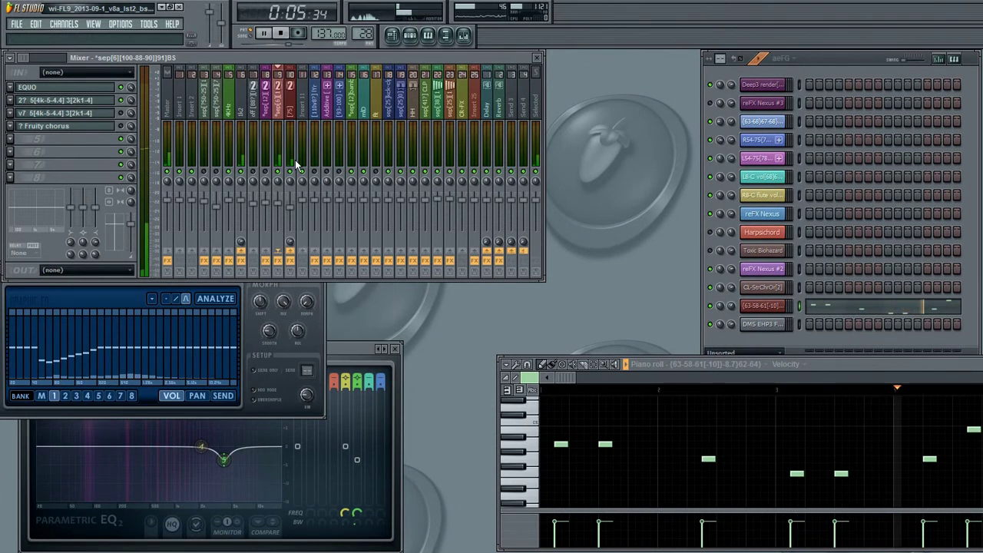
{"action": "left_click", "coordinate": [91, 126]}
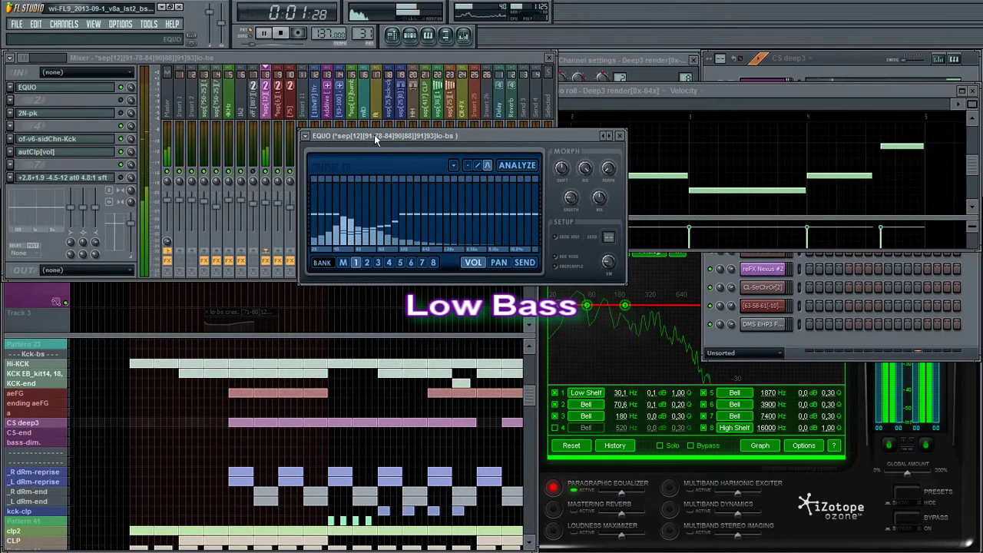
- Open the lo-bs track's of-v6-sidChn-Kck and autClp[vol] effects and arrange them with EQUO below the mixer
{"action": "left_click_drag", "start_coordinate": [374, 135], "coordinate": [77, 286]}
{"action": "left_click", "coordinate": [50, 139]}
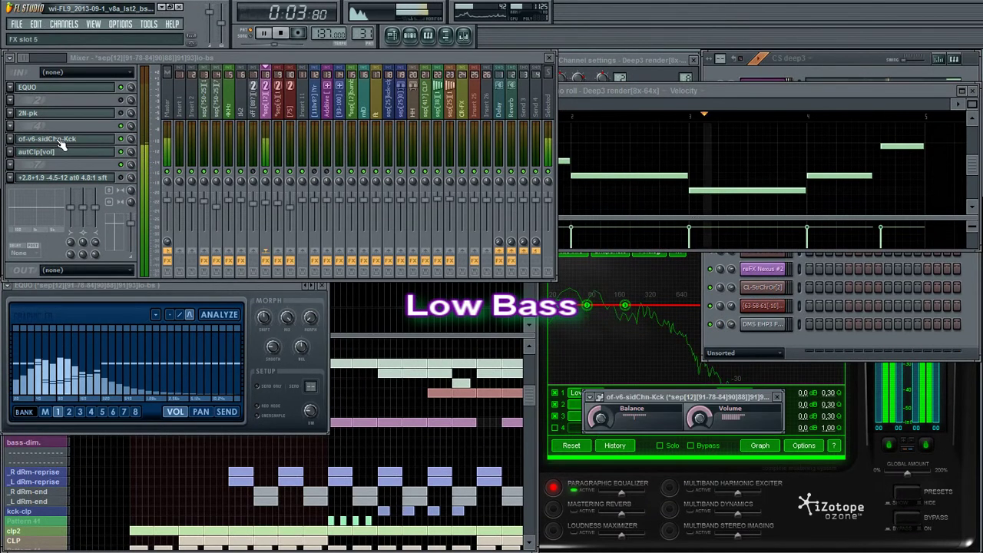
{"action": "left_click_drag", "start_coordinate": [633, 400], "coordinate": [365, 289]}
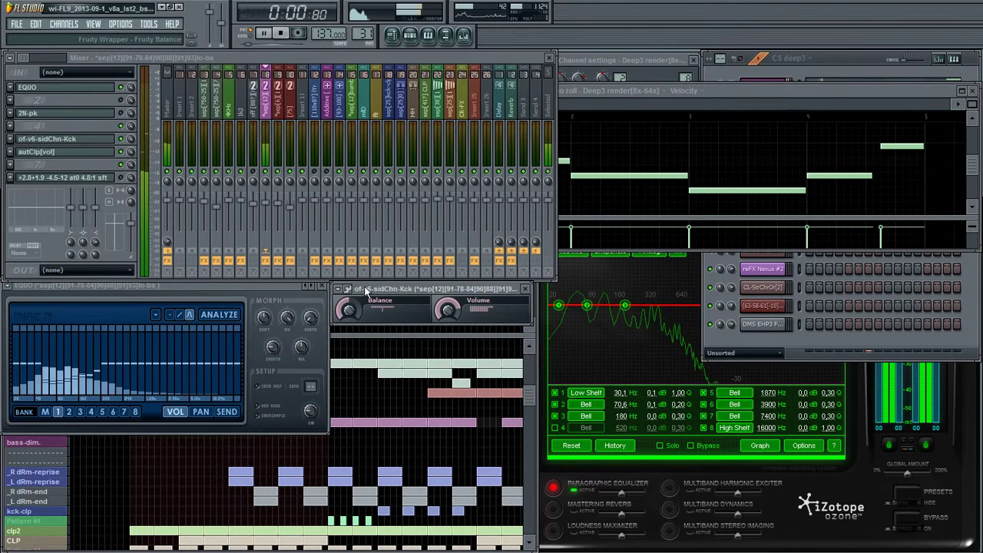
{"action": "left_click", "coordinate": [89, 156]}
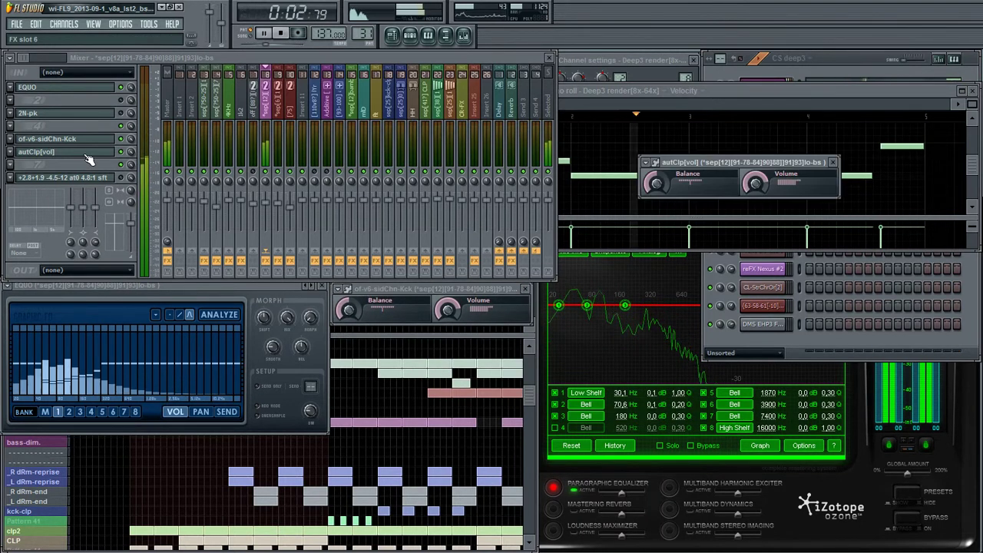
{"action": "left_click_drag", "start_coordinate": [670, 171], "coordinate": [364, 342]}
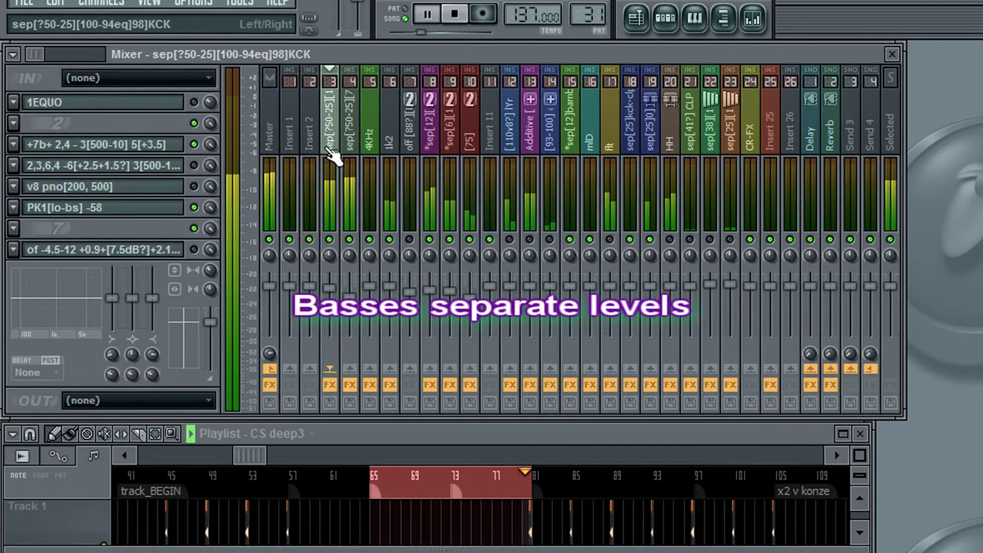
- Compare the stereo separation and levels of the Hi-KCK, low bass and bass mixer tracks
{"action": "left_click", "coordinate": [344, 158]}
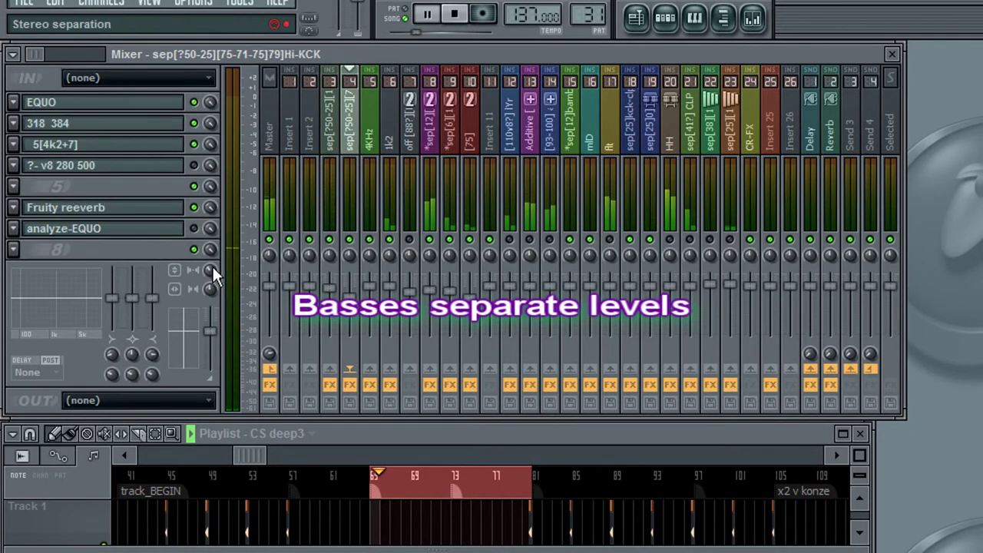
{"action": "left_click", "coordinate": [430, 142]}
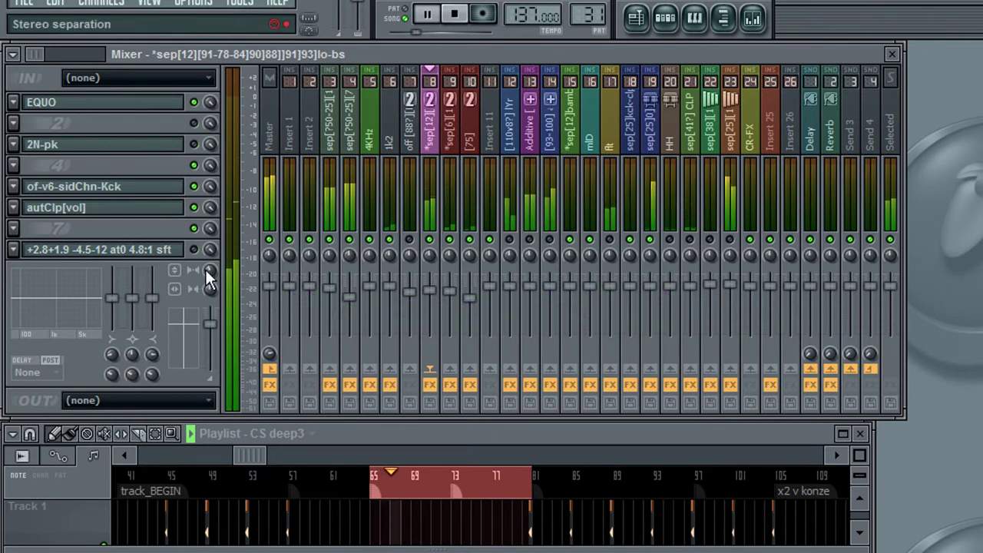
{"action": "left_click", "coordinate": [454, 193]}
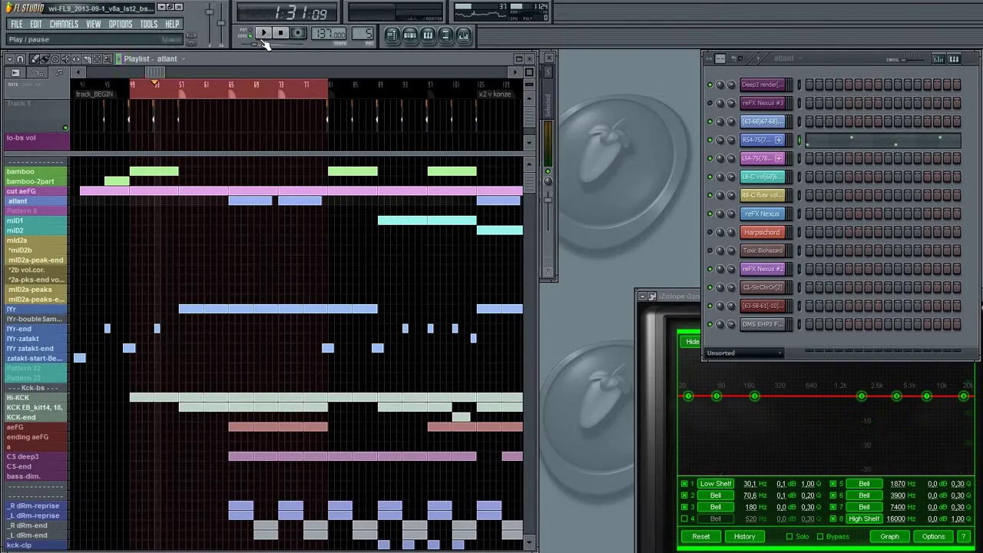
- Examine the playlist's pattern arrangement during song playback, with the master's iZotope Ozone 4 spectrum in view
{"action": "scroll", "coordinate": [177, 247], "scroll_direction": "down", "scroll_amount": 6}
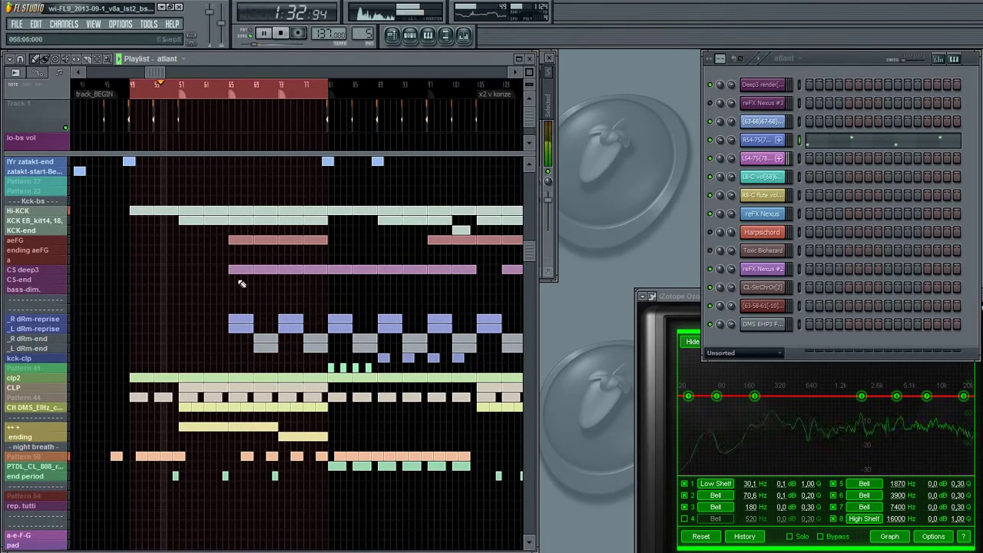
{"action": "scroll", "coordinate": [157, 278], "scroll_direction": "down", "scroll_amount": 4}
{"action": "scroll", "coordinate": [148, 360], "scroll_direction": "up", "scroll_amount": 7}
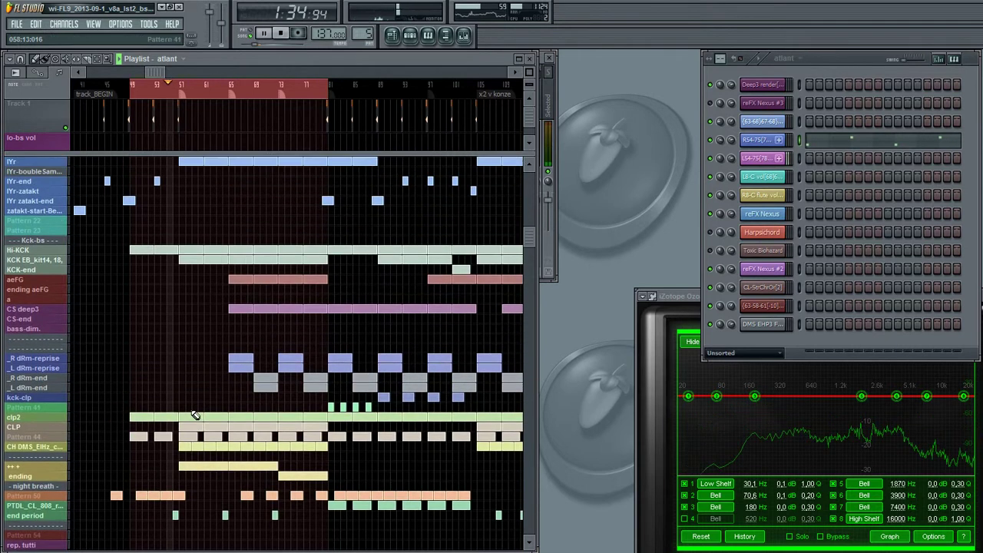
{"action": "scroll", "coordinate": [169, 285], "scroll_direction": "up", "scroll_amount": 3}
{"action": "scroll", "coordinate": [164, 285], "scroll_direction": "down", "scroll_amount": 5}
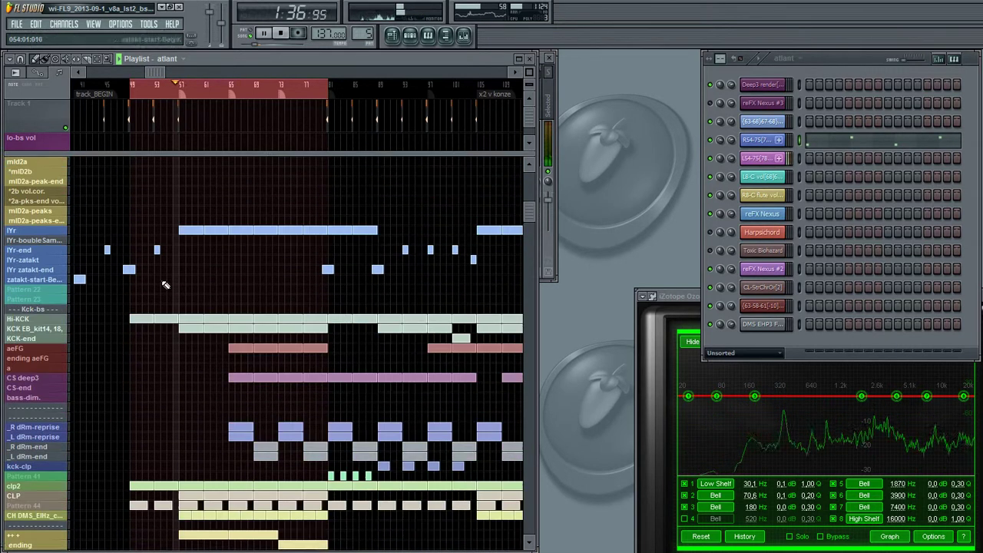
{"action": "scroll", "coordinate": [163, 293], "scroll_direction": "down", "scroll_amount": 1}
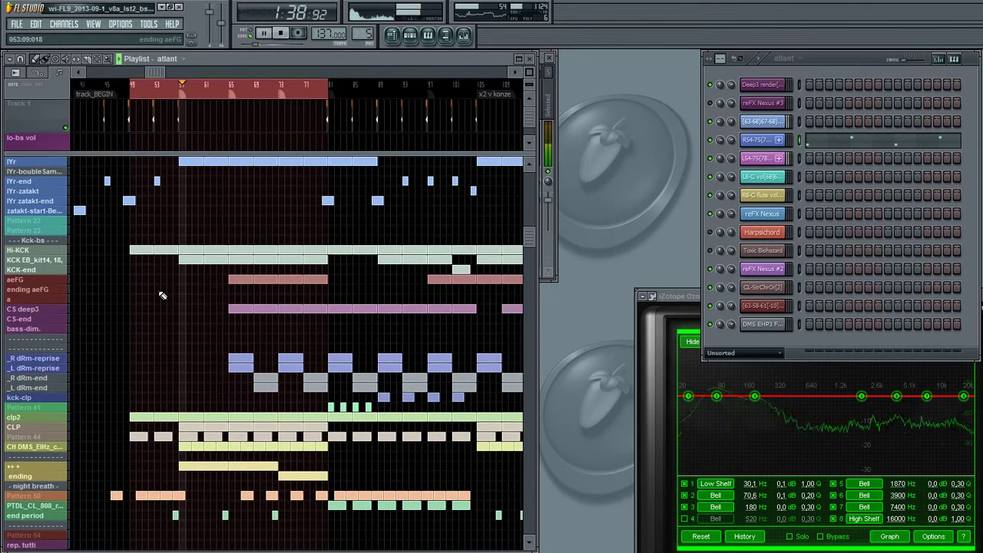
{"action": "left_click", "coordinate": [650, 296]}
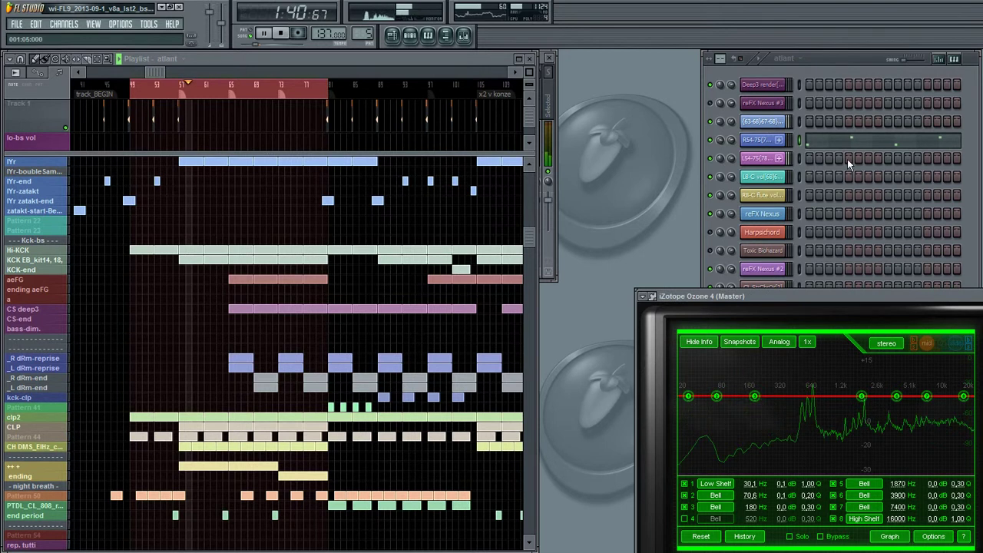
{"action": "left_click", "coordinate": [916, 203]}
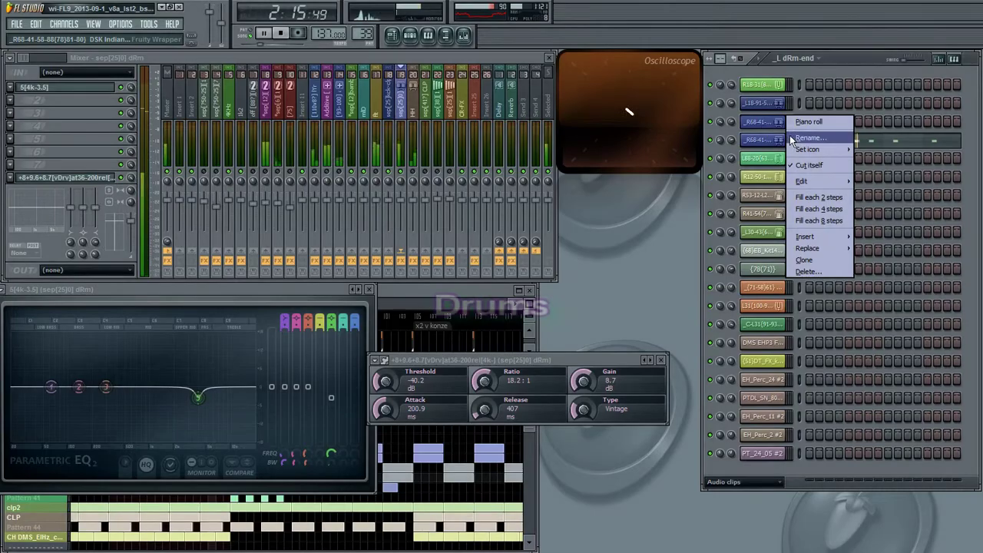
- Check the full names of the drum and Clap 1 channels, and show Ozone's Paragraphic Equalizer for Clap 2
{"action": "left_click", "coordinate": [789, 135]}
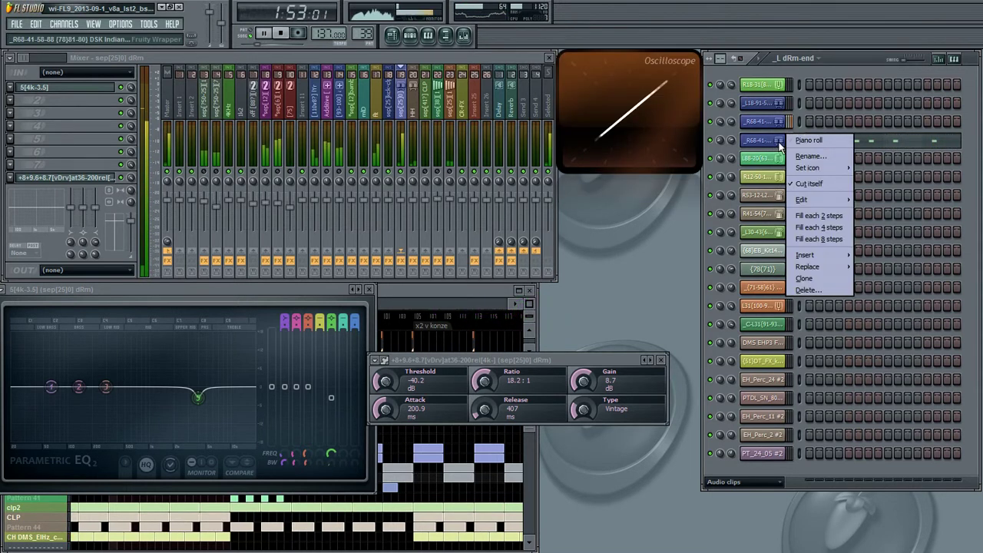
{"action": "left_click", "coordinate": [804, 157]}
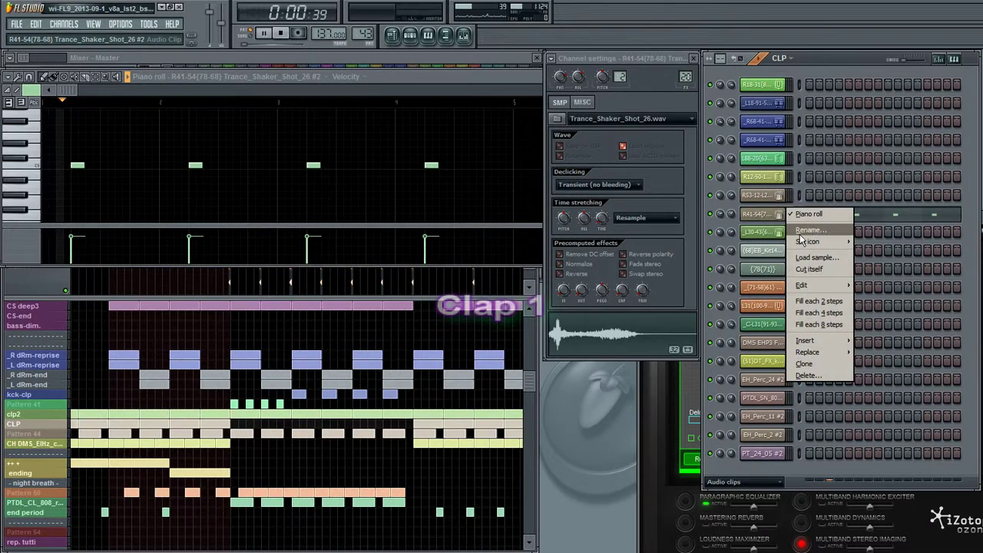
{"action": "left_click", "coordinate": [768, 225]}
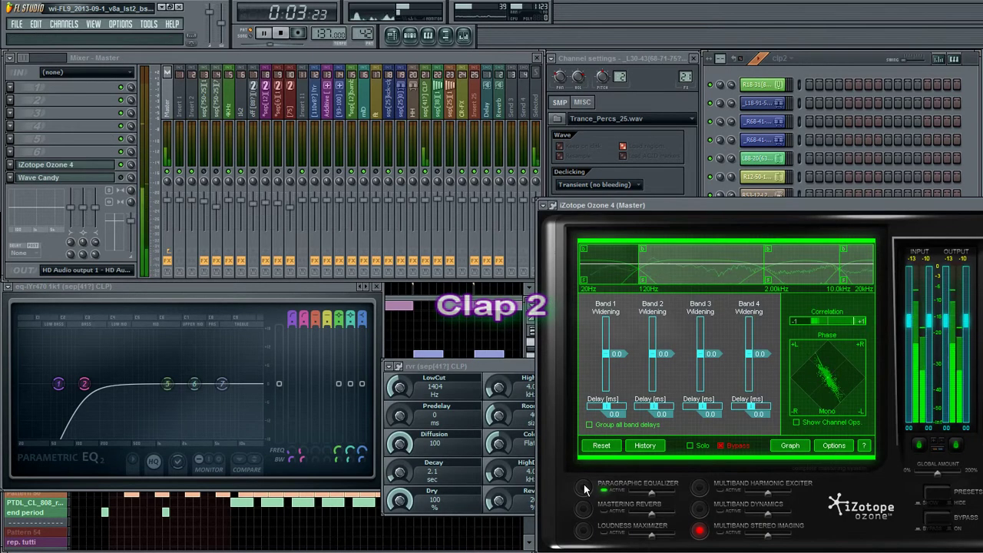
{"action": "left_click", "coordinate": [583, 485]}
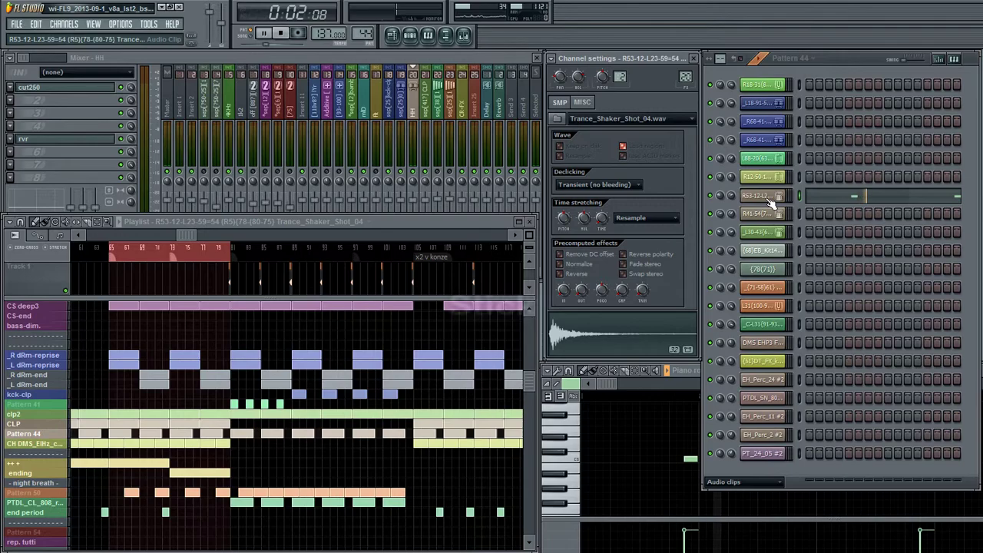
- Show the full names of the Trance_Shaker_Shot_04 and EH_Hats 41 channels
{"action": "right_click", "coordinate": [789, 194]}
{"action": "left_click", "coordinate": [808, 212]}
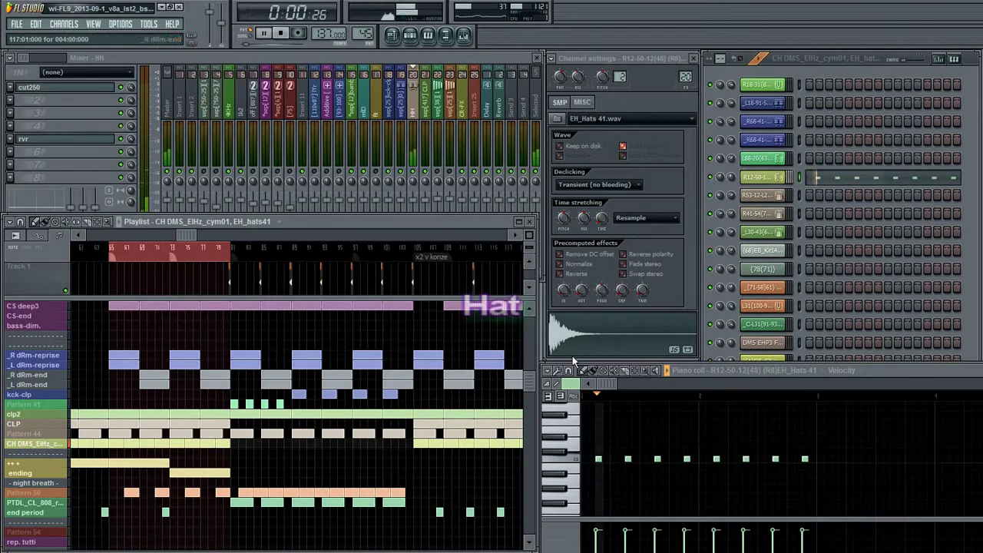
{"action": "right_click", "coordinate": [784, 180]}
{"action": "left_click", "coordinate": [768, 204]}
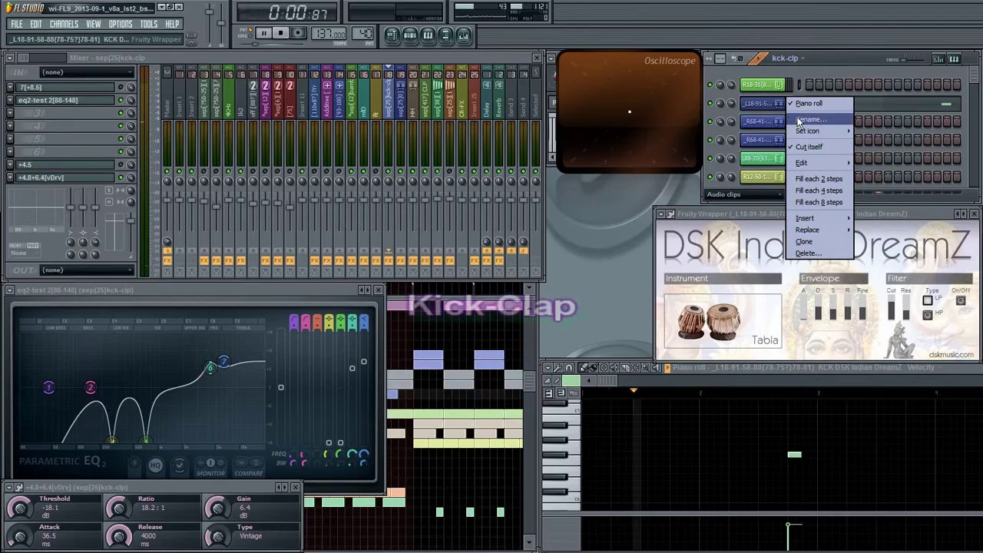
- Read through the kick-clap channel's full name, and uncover the effect windows of the Stick-Clap mixer track
{"action": "left_click", "coordinate": [803, 121]}
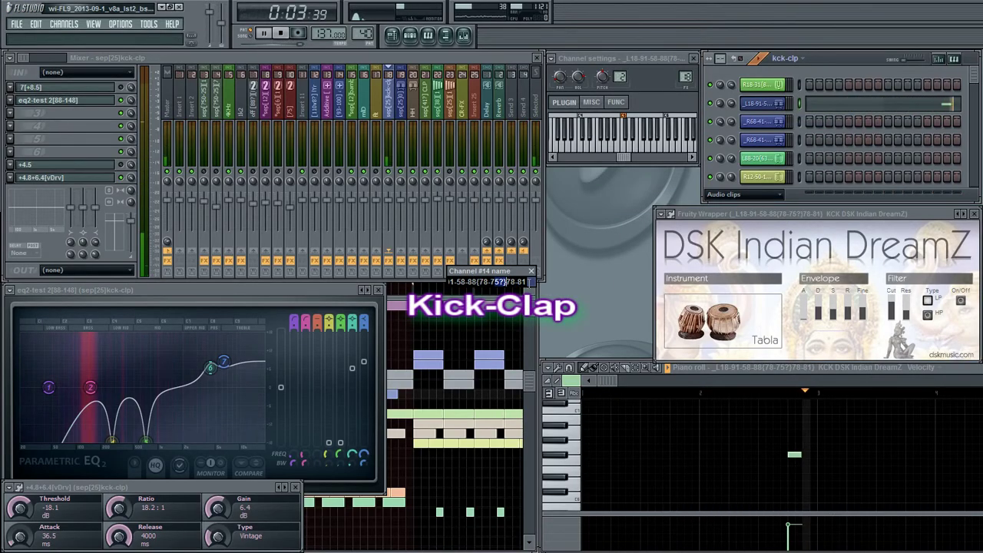
{"action": "left_click_drag", "start_coordinate": [519, 282], "coordinate": [418, 280]}
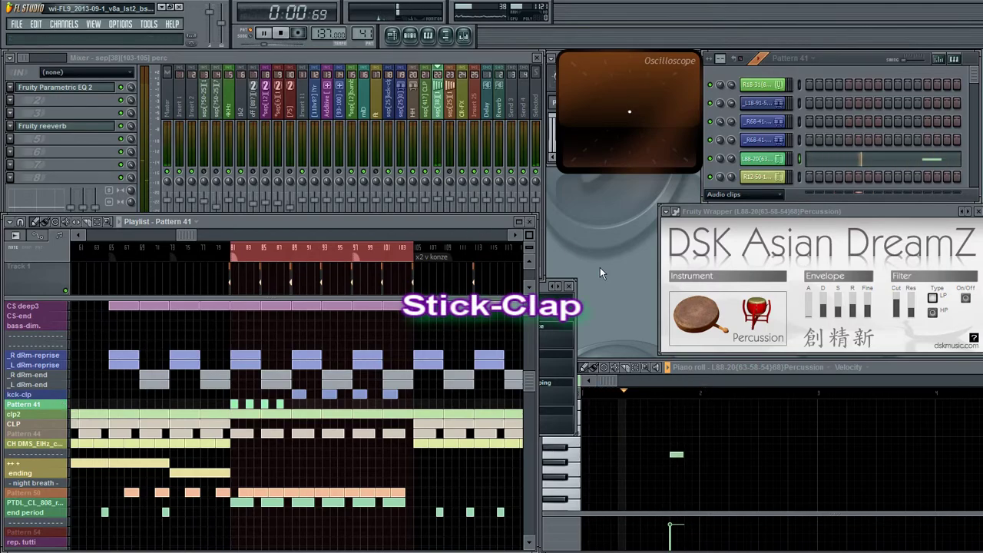
{"action": "left_click", "coordinate": [531, 227]}
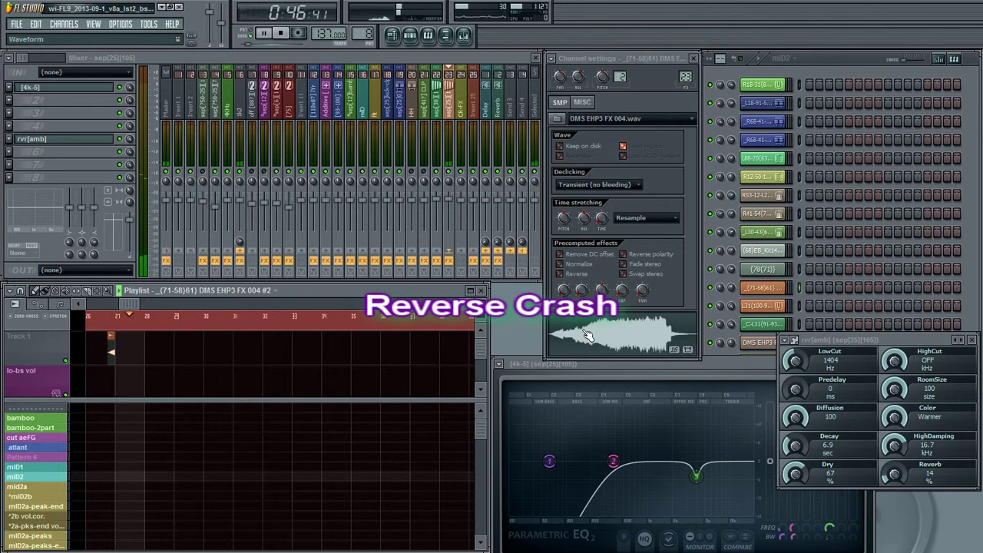
- Stop playback and place the reverse crash sample DMS EHP3 FX 004 on playlist Track 1 at bar 32
{"action": "key", "text": "space"}
{"action": "left_click_drag", "start_coordinate": [602, 339], "coordinate": [313, 347]}
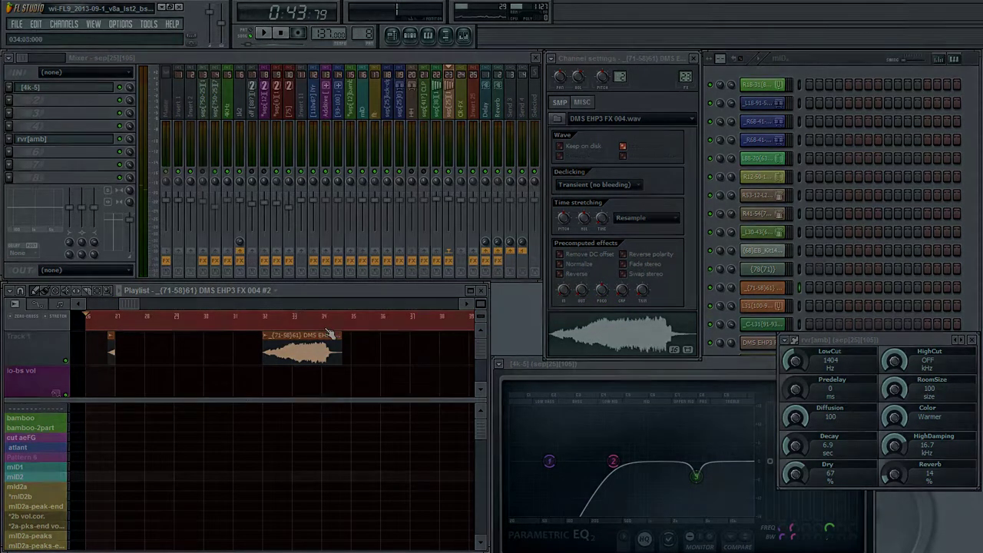
{"action": "right_click", "coordinate": [317, 351]}
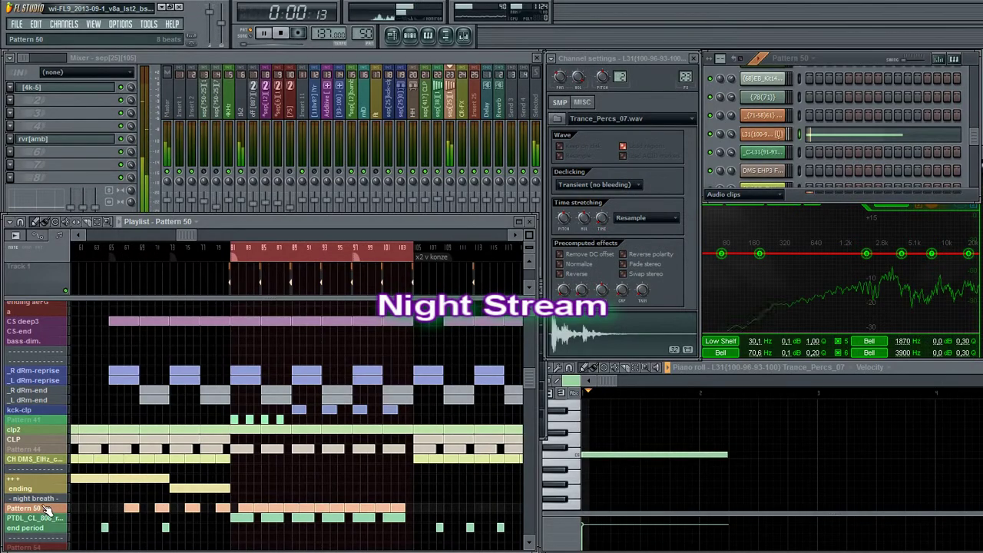
- Show the Trance_Percs_07 channel's full name and view its mixer track's [4k-5] equalizer and rvr[amb] reverb
{"action": "right_click", "coordinate": [765, 134]}
{"action": "left_click", "coordinate": [758, 157]}
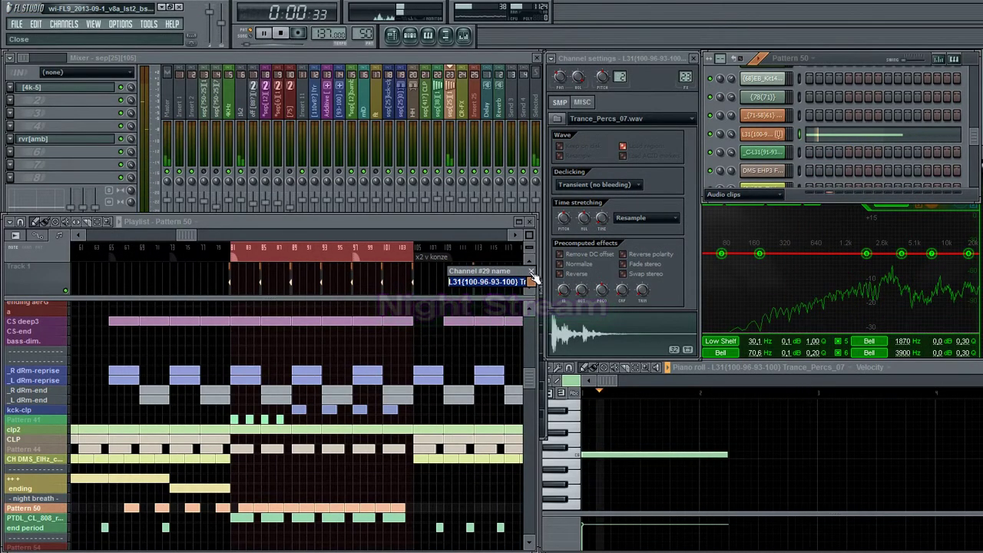
{"action": "key", "text": "Return"}
{"action": "left_click", "coordinate": [530, 223]}
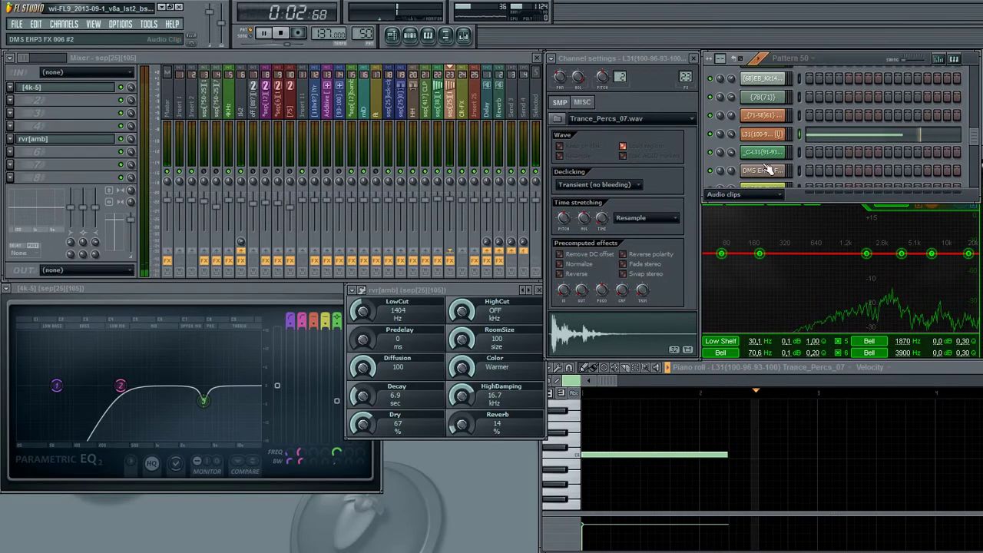
{"action": "left_click", "coordinate": [450, 101]}
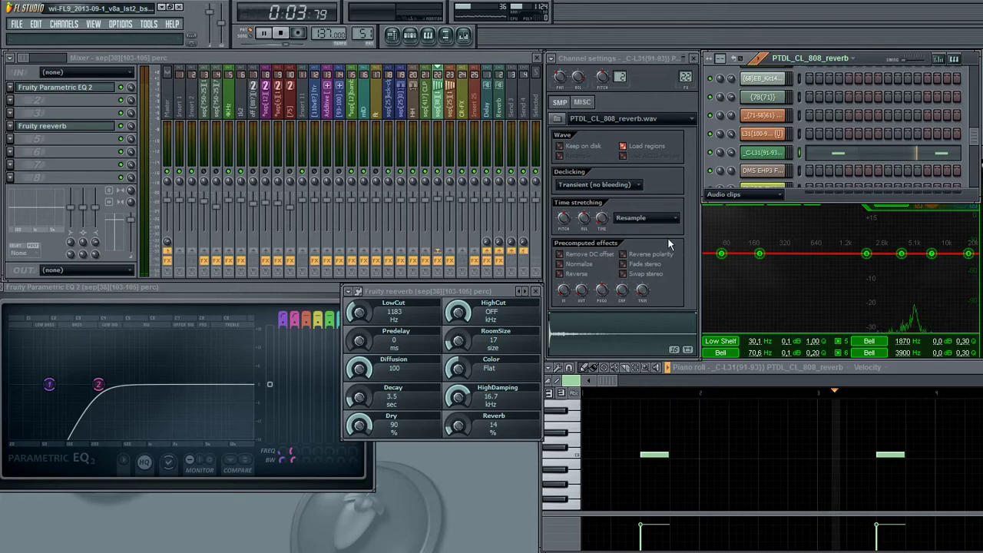
- Show the full name of the PTDL_CL_808_reverb channel
{"action": "right_click", "coordinate": [772, 152]}
{"action": "left_click", "coordinate": [810, 168]}
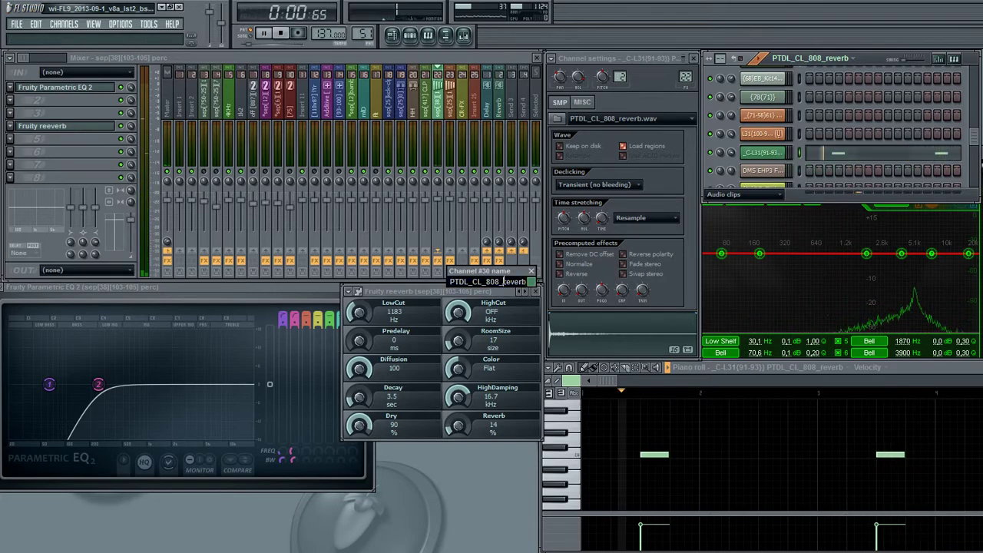
- Bring up the playlist and select the end period pattern
{"action": "key", "text": "F5"}
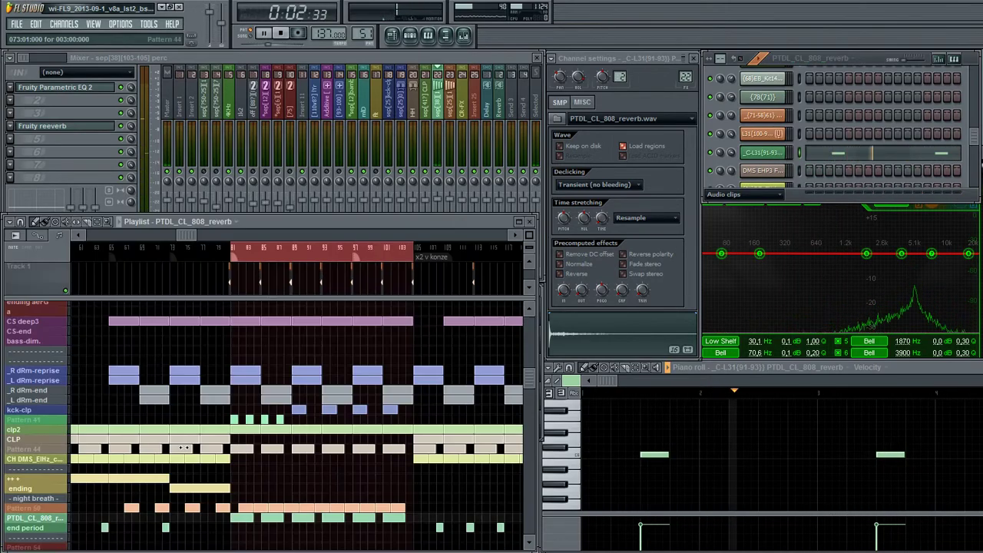
{"action": "left_click", "coordinate": [66, 528]}
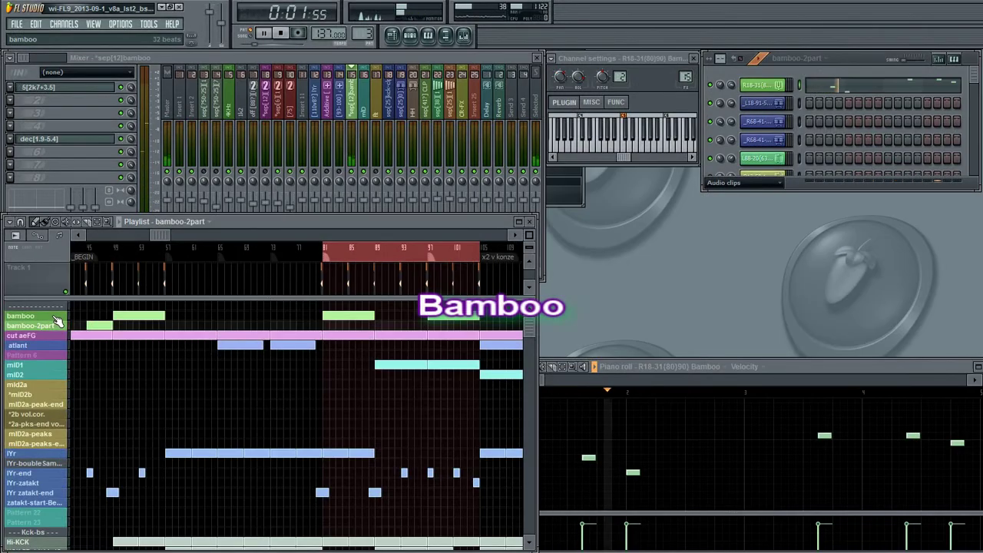
- Select the bamboo pattern, close the playlist and open the bamboo channel's Hydra synth
{"action": "left_click", "coordinate": [55, 317]}
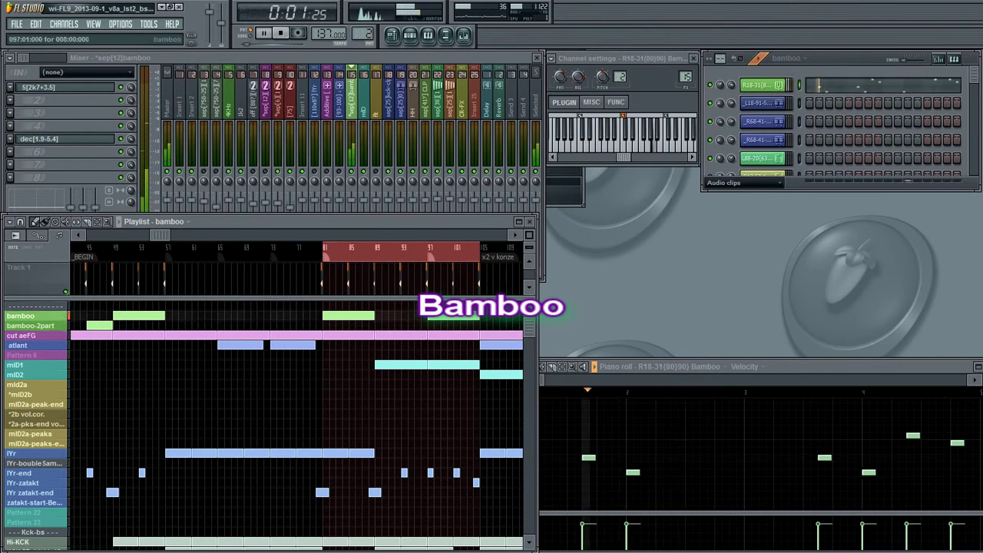
{"action": "left_click", "coordinate": [531, 223]}
{"action": "left_click", "coordinate": [779, 87]}
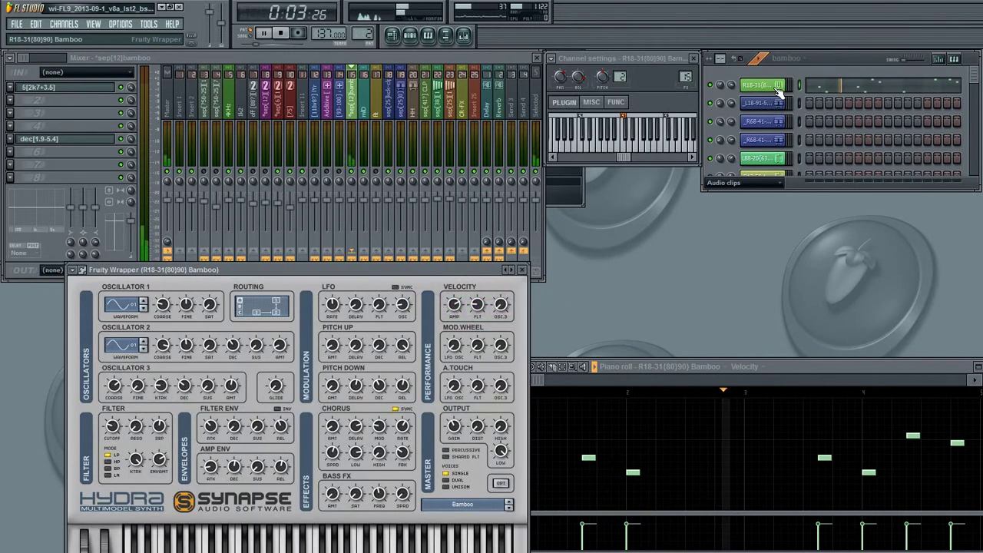
- Show the bamboo mixer track's full name and close the mixer to uncover its equalizer and reverb
{"action": "left_click", "coordinate": [263, 114]}
{"action": "right_click", "coordinate": [357, 116]}
{"action": "left_click", "coordinate": [376, 139]}
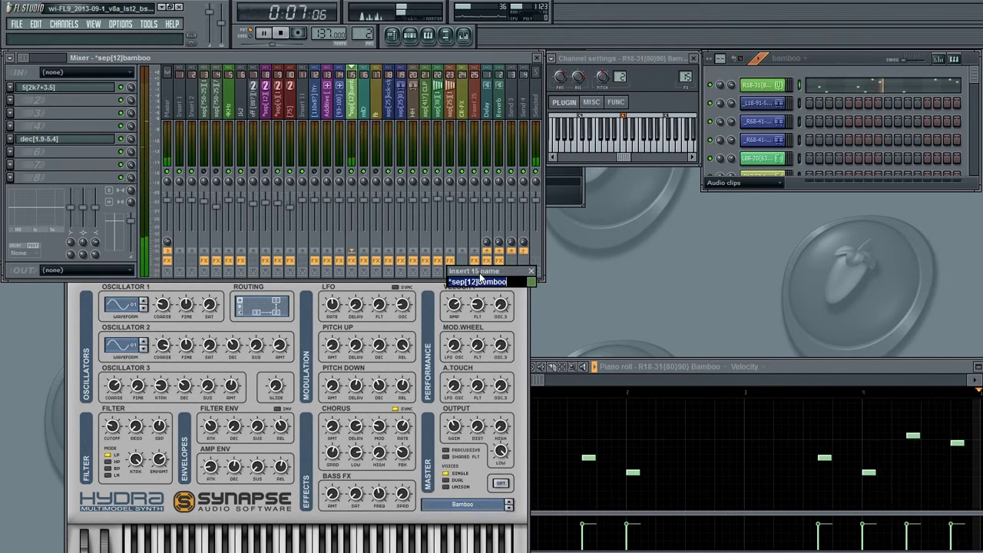
{"action": "left_click", "coordinate": [536, 58]}
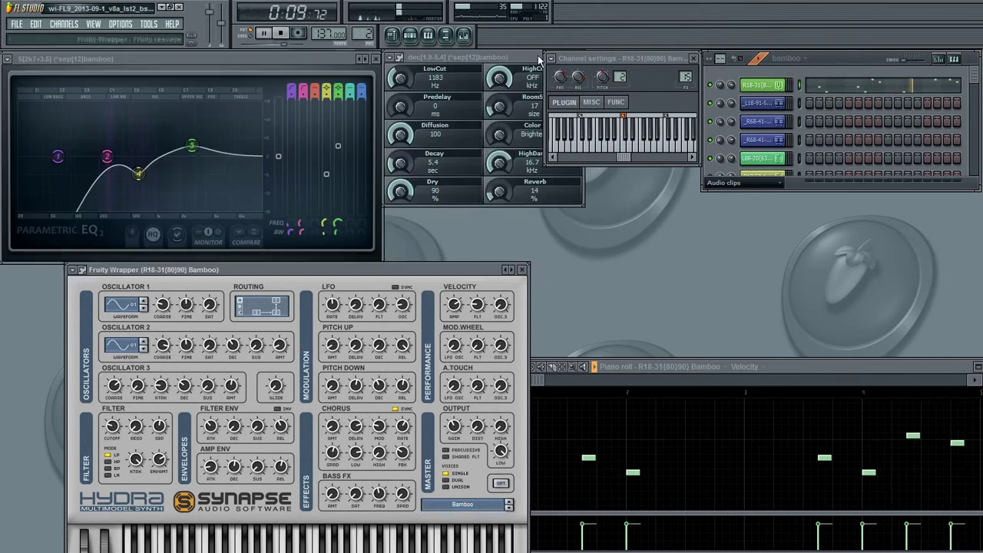
- Close the channel settings and show the bamboo channel's full name
{"action": "left_click", "coordinate": [692, 58]}
{"action": "right_click", "coordinate": [762, 84]}
{"action": "left_click", "coordinate": [768, 101]}
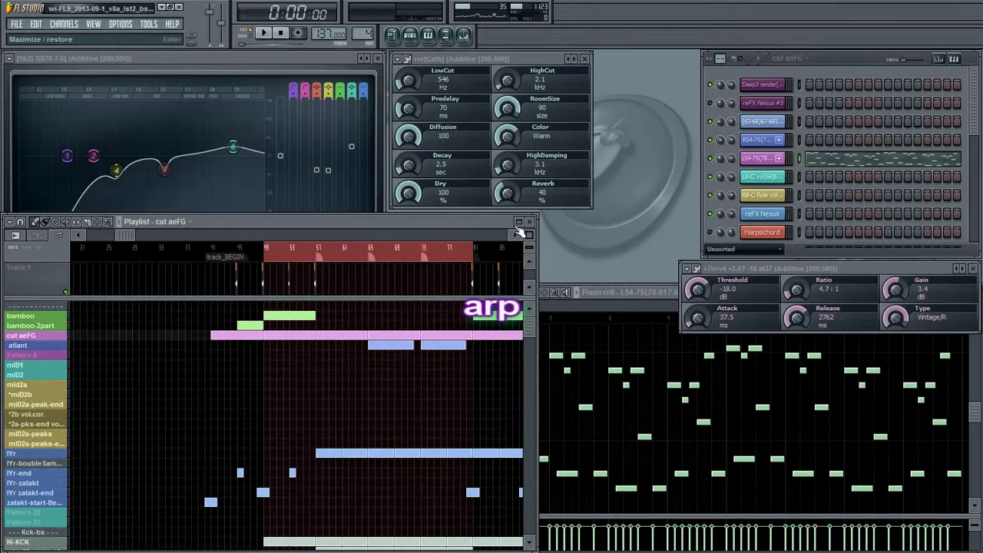
- Play the cut aeFG arp pattern and view its [1k2] 3[876-7.5] equalizer and full channel name
{"action": "left_click", "coordinate": [530, 222]}
{"action": "key", "text": "space"}
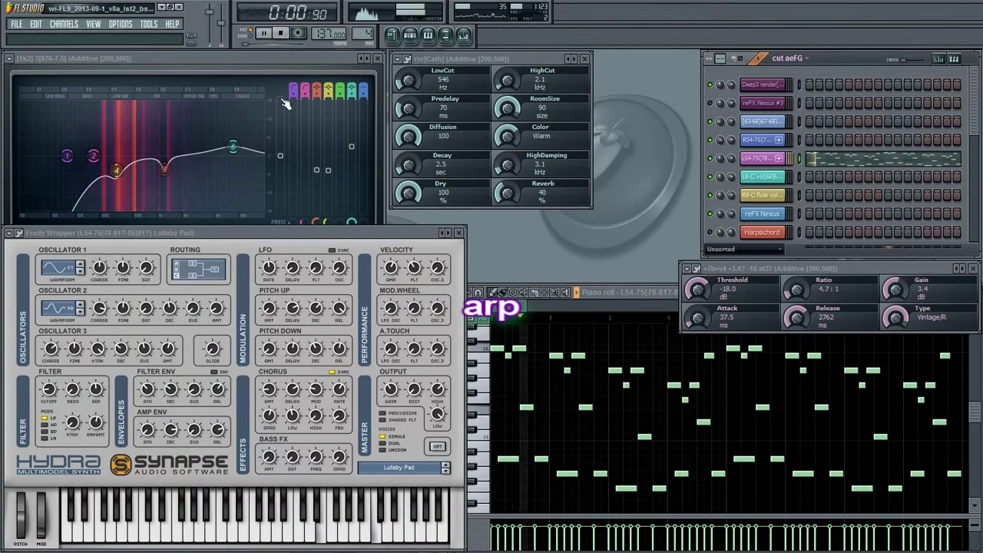
{"action": "left_click", "coordinate": [250, 57]}
{"action": "left_click_drag", "start_coordinate": [116, 170], "coordinate": [125, 175]}
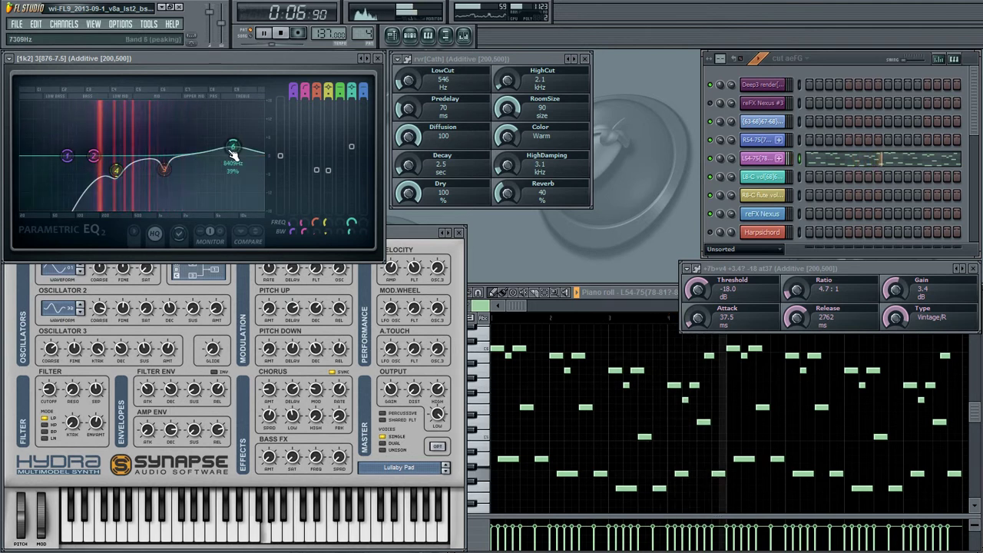
{"action": "right_click", "coordinate": [782, 157]}
{"action": "left_click", "coordinate": [799, 175]}
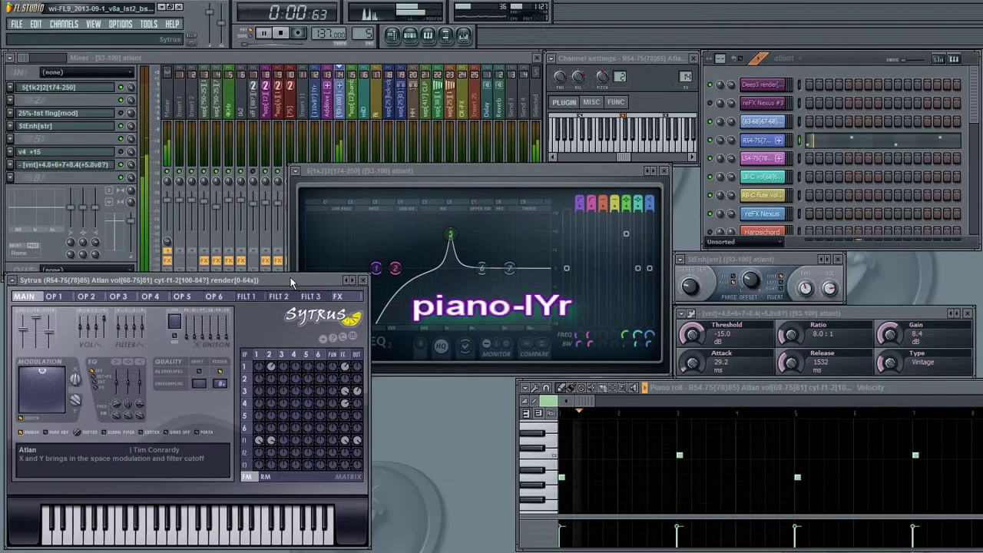
- View the FX page of the atlant channel's Sytrus and bring the track's 5[1k2]2[174-250] equalizer forward
{"action": "left_click", "coordinate": [345, 297]}
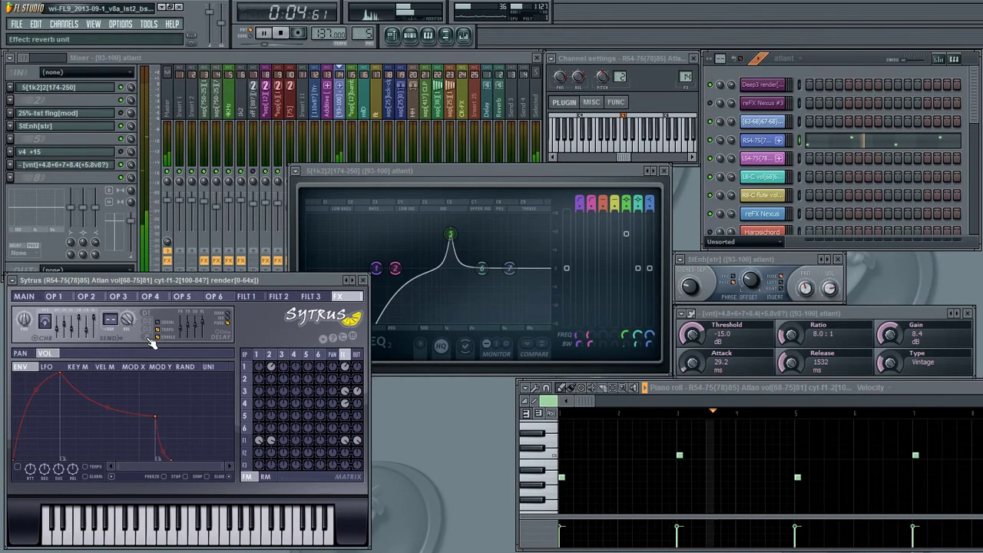
{"action": "left_click", "coordinate": [497, 170]}
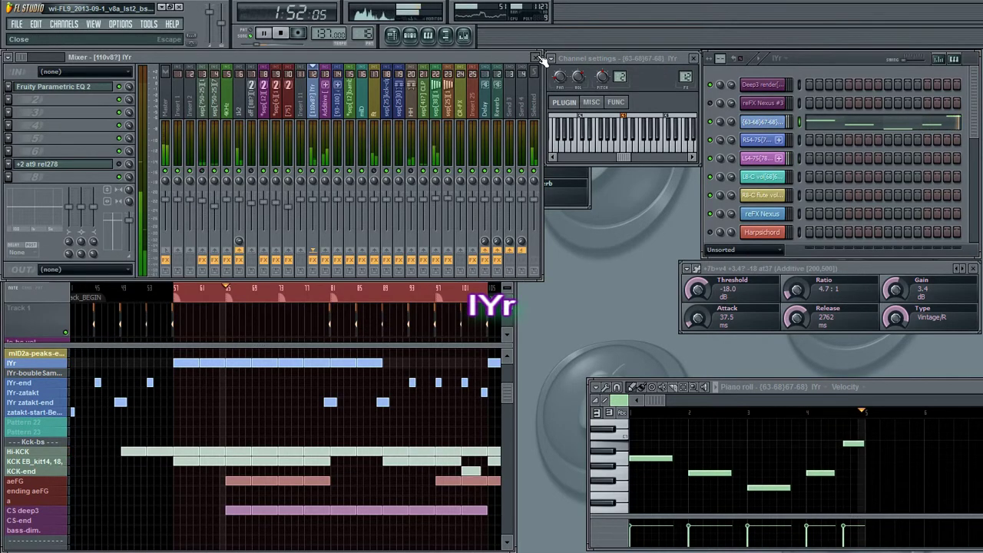
- Close the mixer and channel settings, and show the IYr channel's full name
{"action": "left_click", "coordinate": [539, 57]}
{"action": "left_click", "coordinate": [694, 58]}
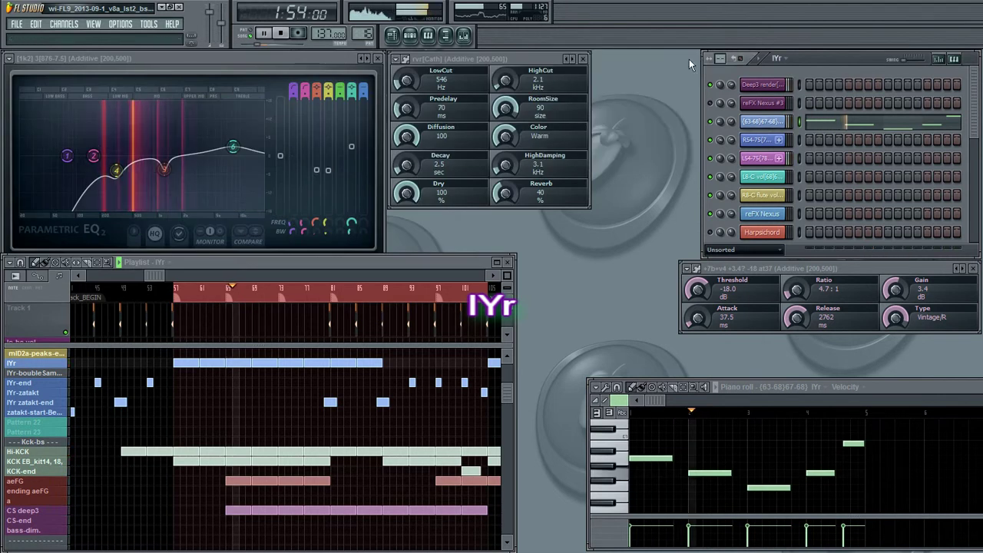
{"action": "right_click", "coordinate": [784, 126]}
{"action": "left_click", "coordinate": [810, 138]}
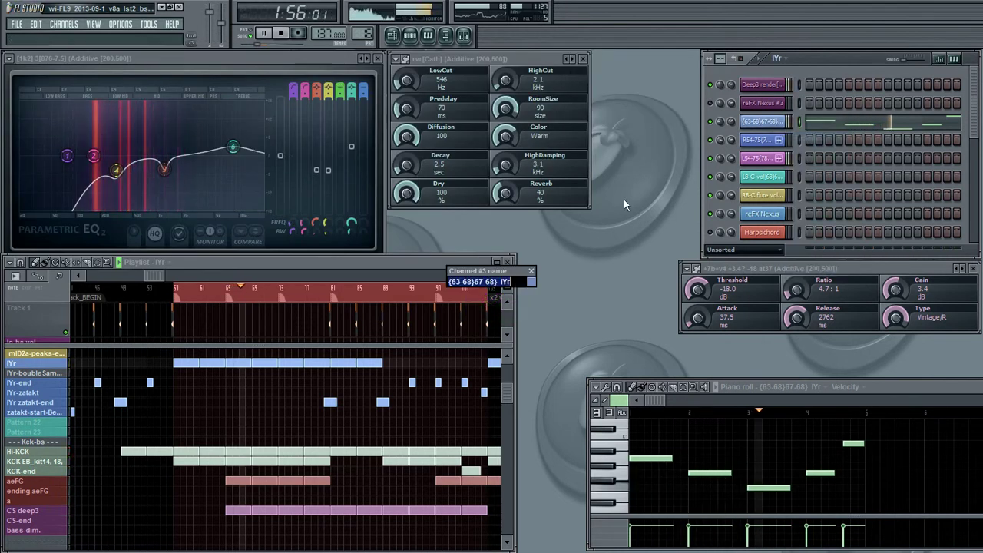
{"action": "left_click_drag", "start_coordinate": [515, 272], "coordinate": [519, 235]}
{"action": "left_click", "coordinate": [517, 234]}
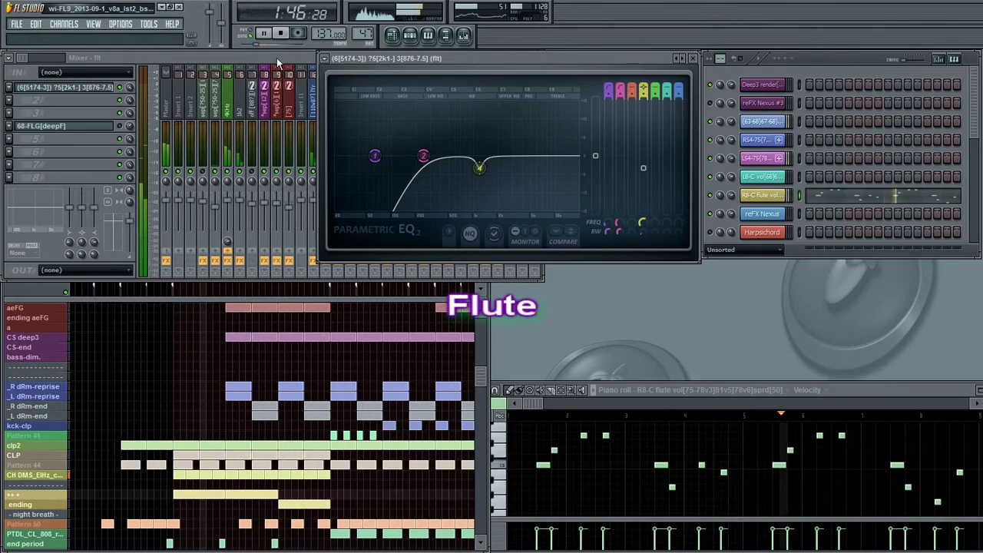
- View the flt track in the mixer and bring its Parametric EQ 2 window back to the front
{"action": "left_click", "coordinate": [277, 58]}
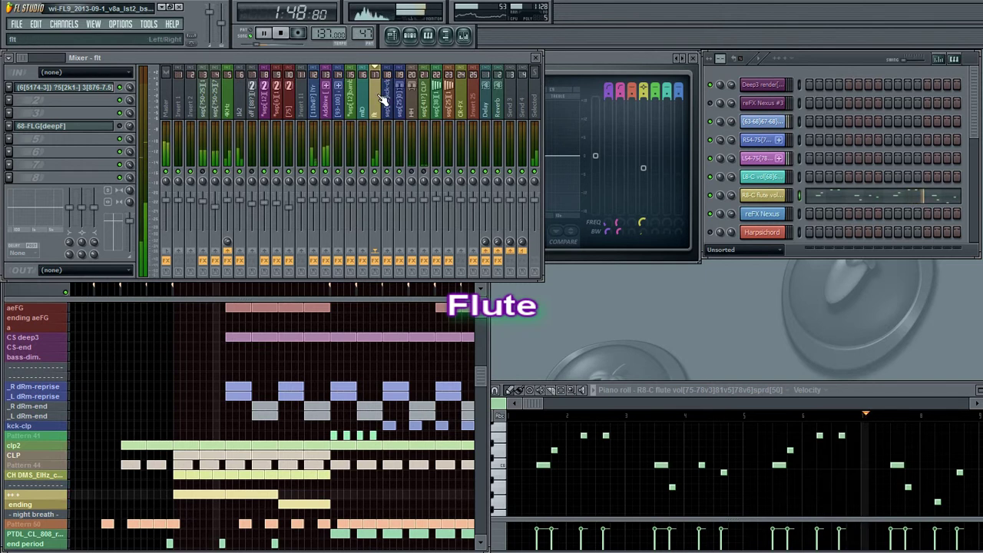
{"action": "left_click", "coordinate": [597, 63]}
- Show the flute channel's name, read through its full length, and close the name window
{"action": "right_click", "coordinate": [780, 193]}
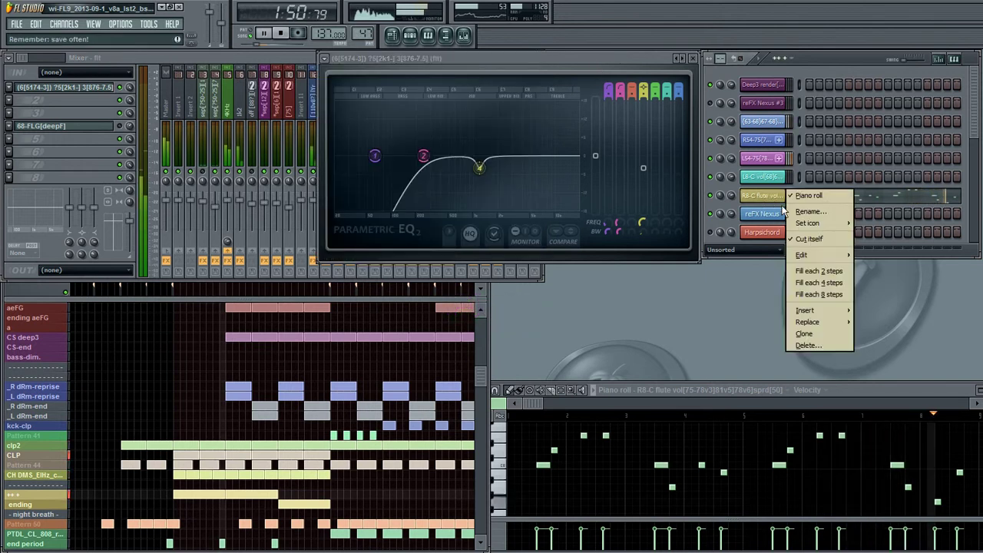
{"action": "left_click", "coordinate": [821, 211]}
{"action": "left_click_drag", "start_coordinate": [512, 276], "coordinate": [517, 279]}
{"action": "key", "text": "End"}
{"action": "key", "text": "shift+Left"}
{"action": "key", "text": "shift+Left"}
{"action": "key", "text": "shift+Left"}
{"action": "key", "text": "shift+Left"}
{"action": "key", "text": "shift+Left"}
{"action": "key", "text": "shift+Left"}
{"action": "key", "text": "shift+Left"}
{"action": "key", "text": "shift+Left"}
{"action": "key", "text": "shift+Left"}
{"action": "key", "text": "shift+Left"}
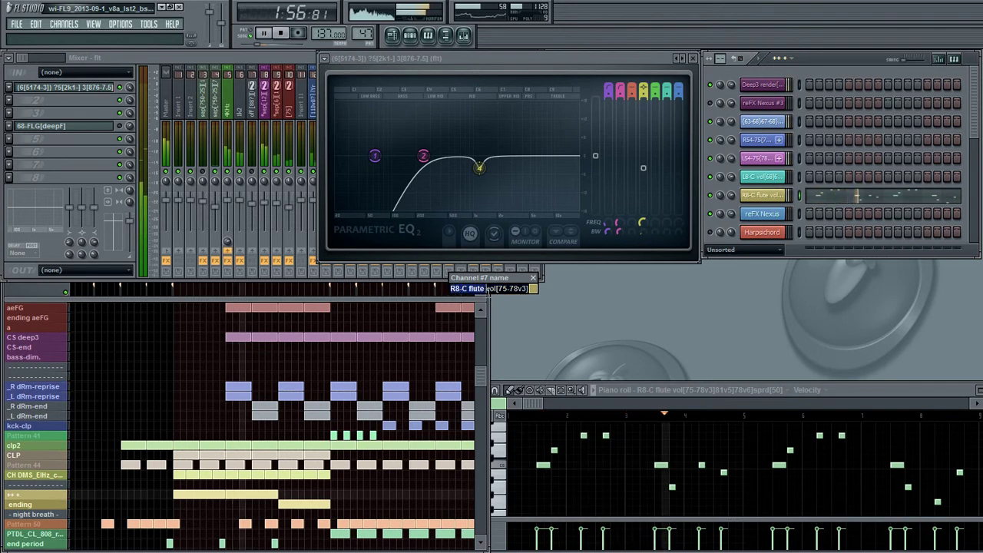
{"action": "left_click", "coordinate": [533, 278]}
- Check band 4 of the flute's equalizer and return to the playlist
{"action": "mouse_move", "coordinate": [484, 176]}
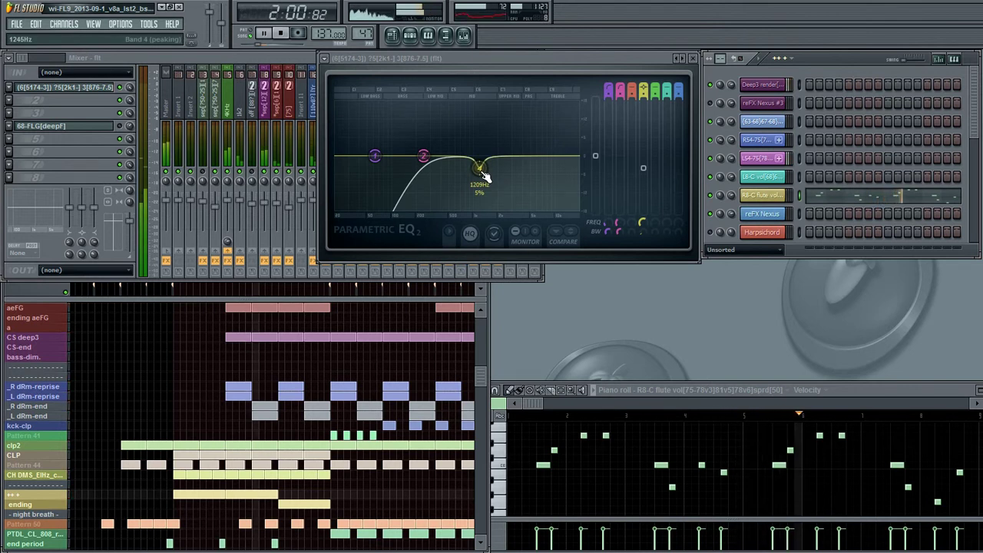
{"action": "left_click", "coordinate": [65, 509]}
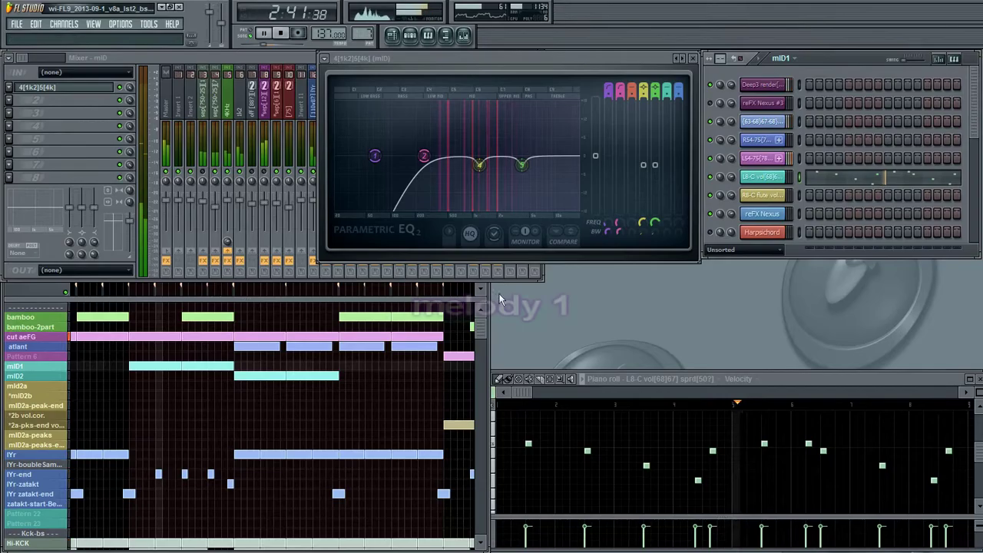
- Bring the playlist forward and select the mID2 pattern to view its notes in the piano roll
{"action": "left_click", "coordinate": [150, 386]}
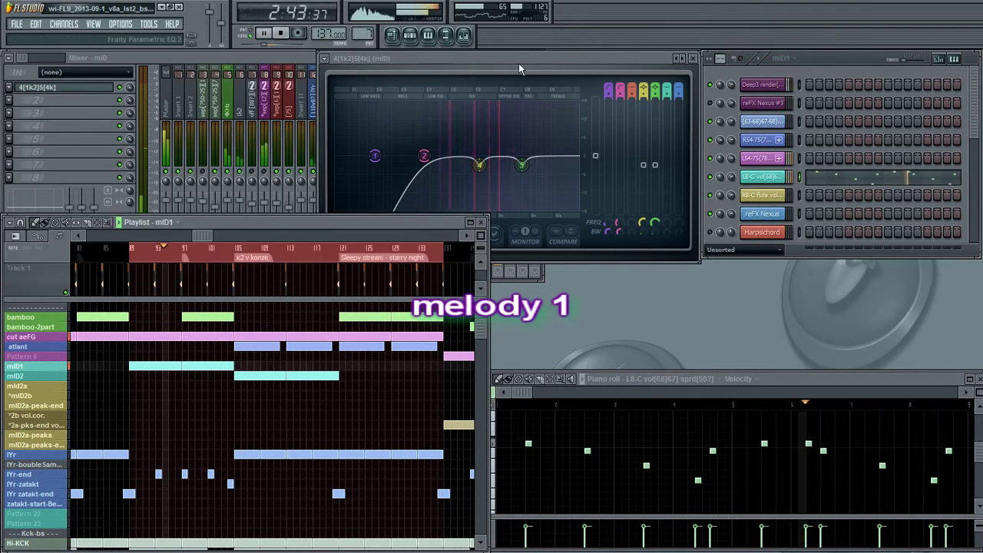
{"action": "left_click", "coordinate": [42, 378]}
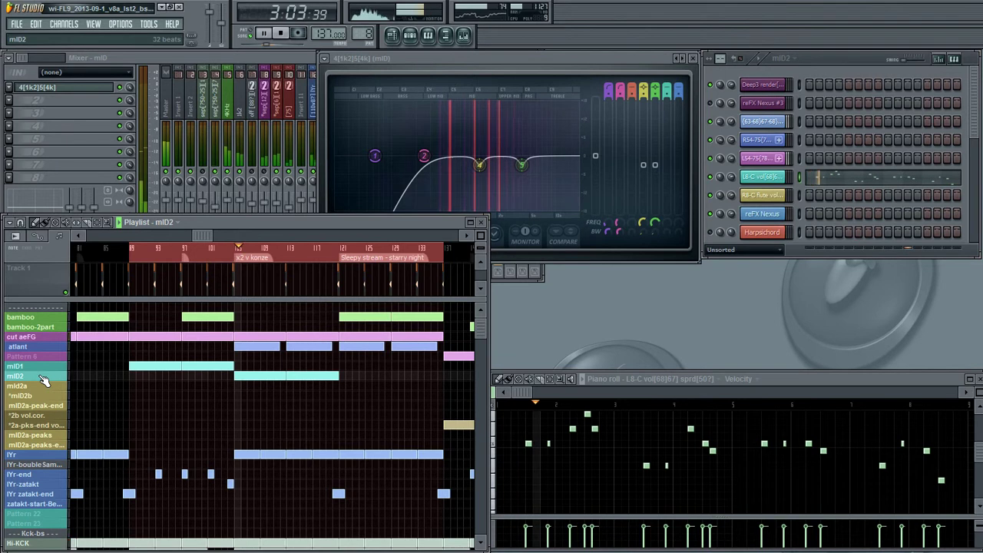
{"action": "left_click", "coordinate": [980, 449]}
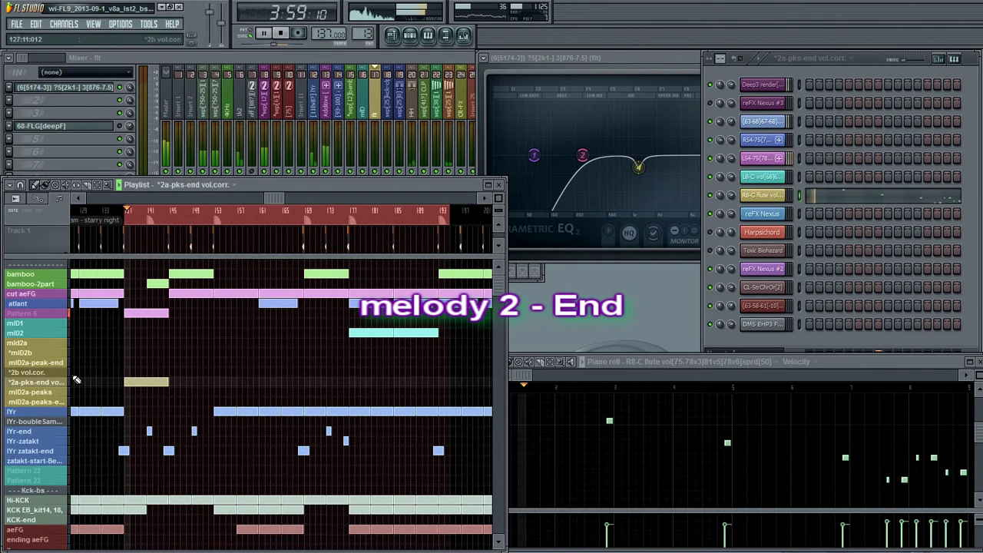
- Examine the flt mixer track and its first effect slot's equalizer, then return to the playlist
{"action": "left_click", "coordinate": [377, 103]}
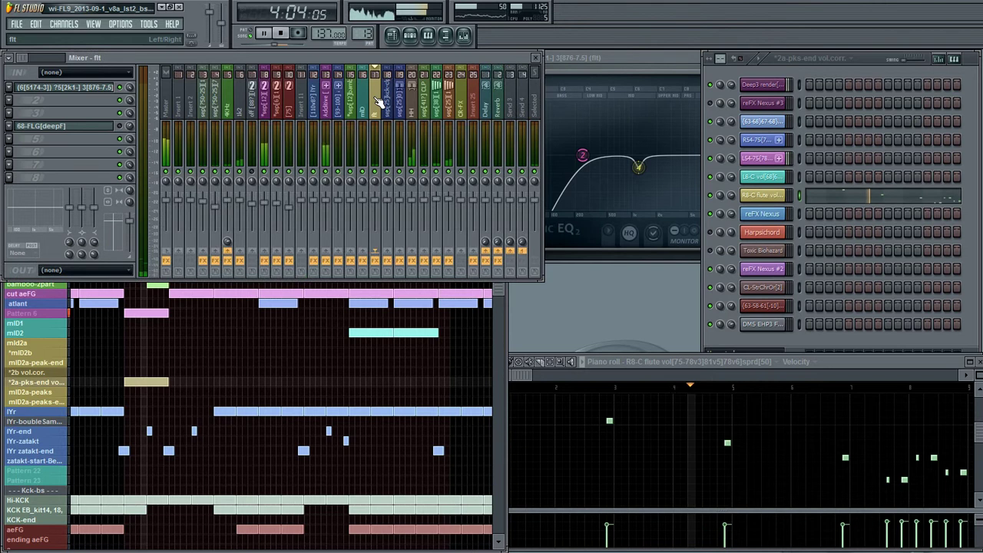
{"action": "left_click", "coordinate": [110, 89]}
{"action": "left_click", "coordinate": [254, 369]}
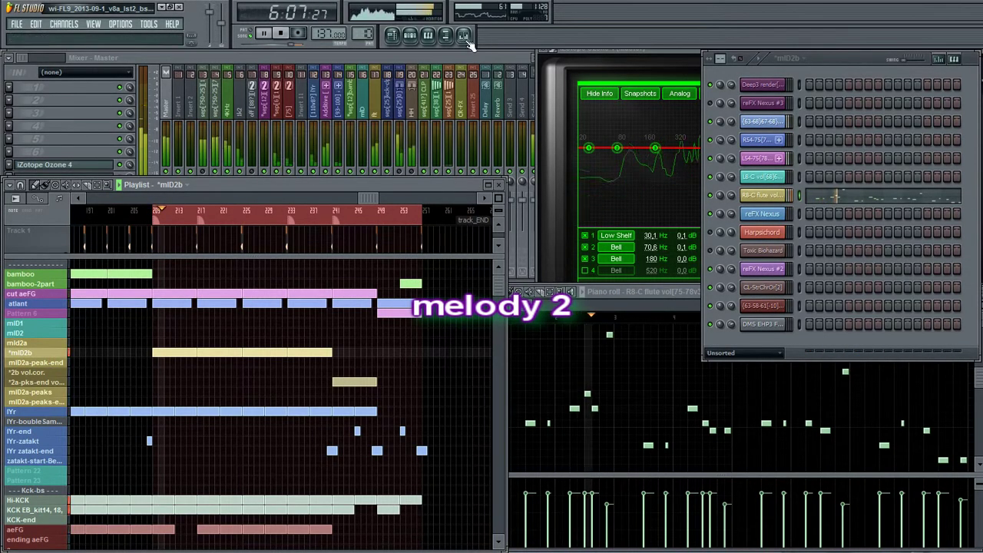
- Hide the step sequencer and bring the *mID2b pattern's flute piano roll to the front
{"action": "left_click", "coordinate": [419, 37]}
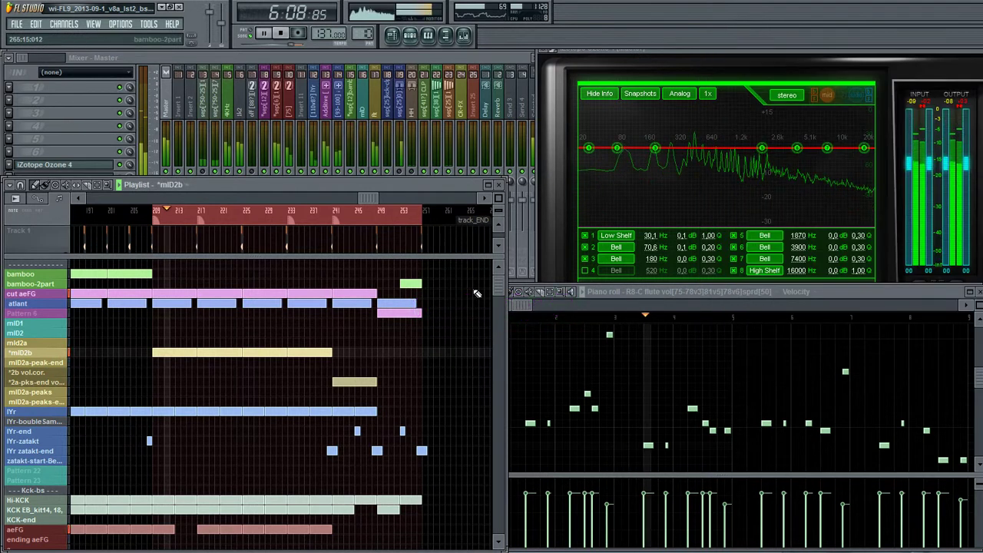
{"action": "left_click", "coordinate": [519, 310]}
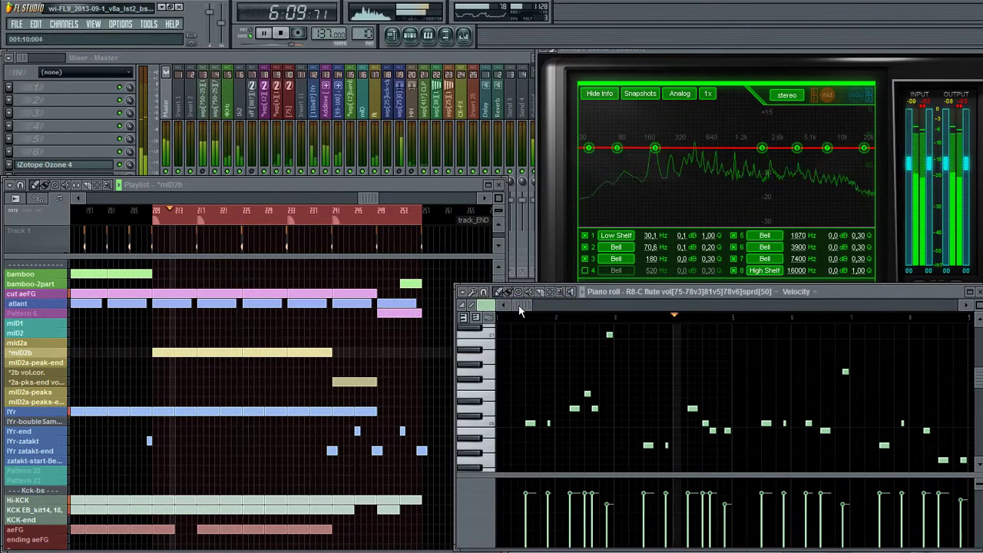
- Bring the mixer forward and select the flt track
{"action": "left_click", "coordinate": [206, 175]}
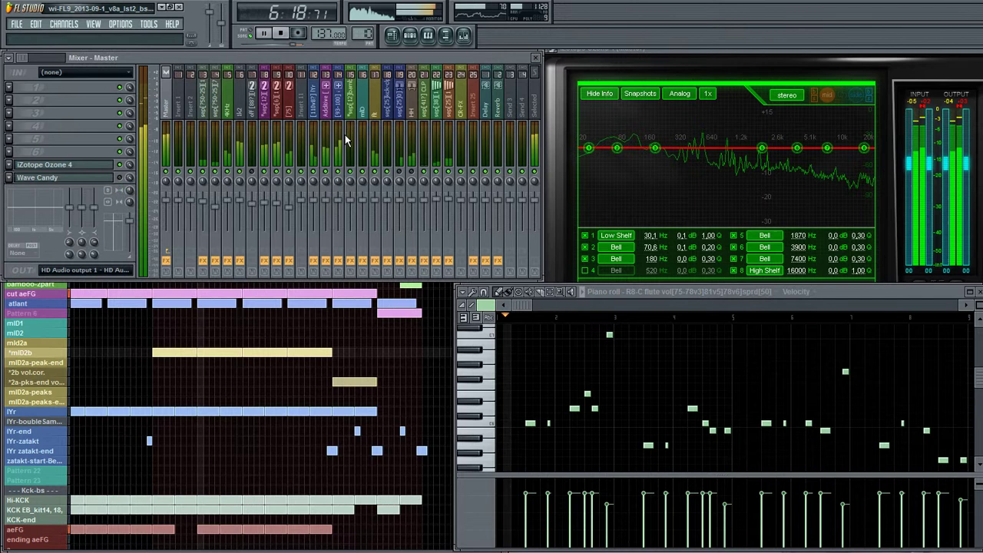
{"action": "left_click", "coordinate": [375, 109]}
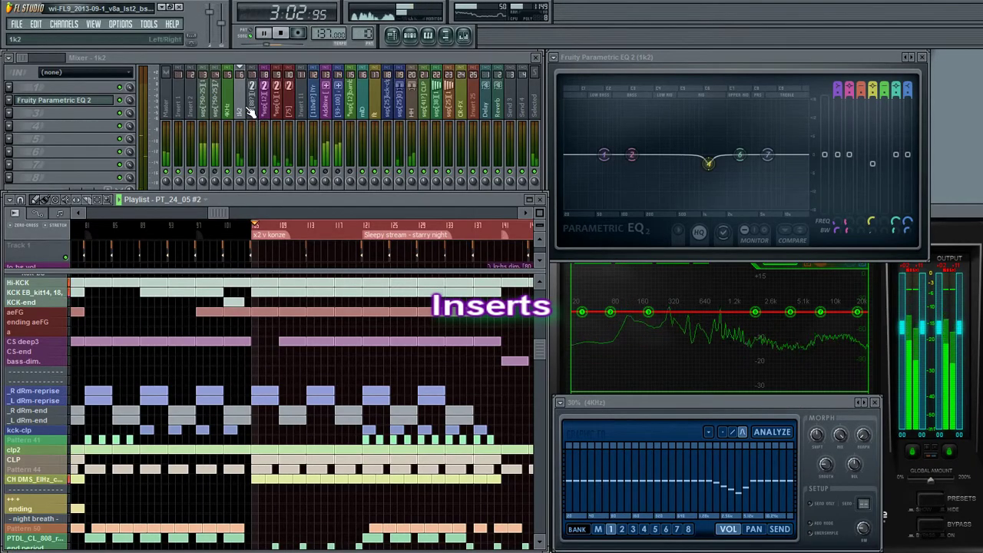
- Compare the mID and flt tracks' routing with the 4KHz insert track, and bring its 30% effect window forward
{"action": "left_click", "coordinate": [233, 113]}
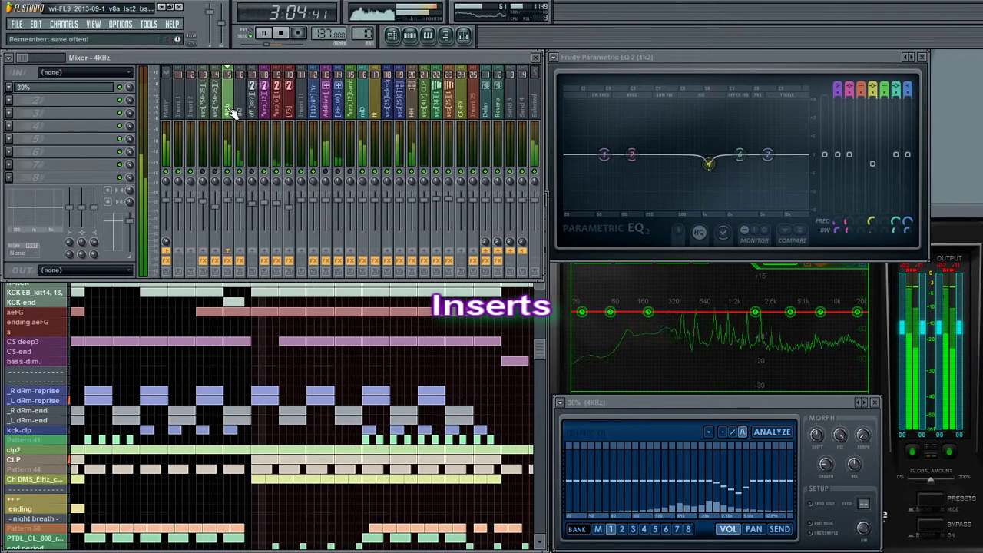
{"action": "left_click", "coordinate": [366, 107]}
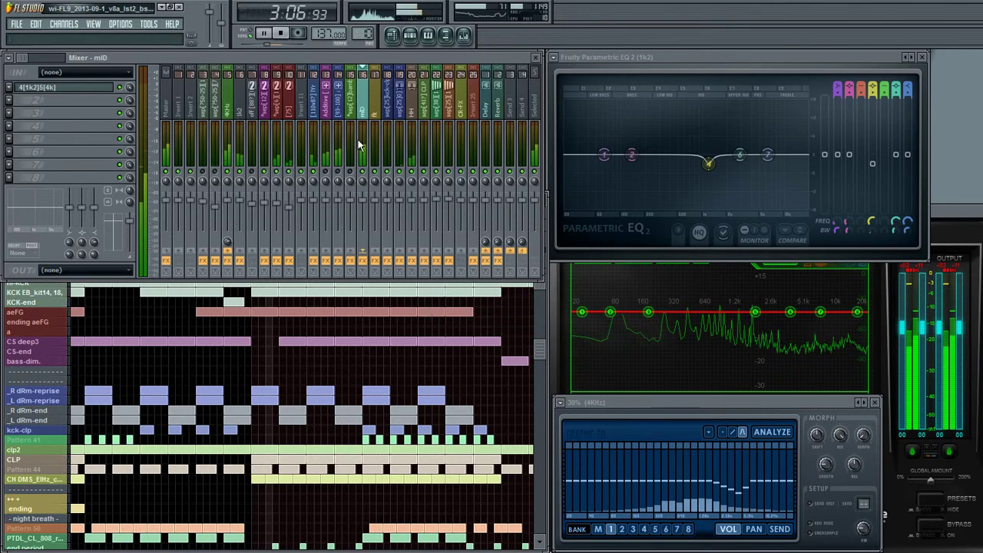
{"action": "left_click", "coordinate": [371, 121]}
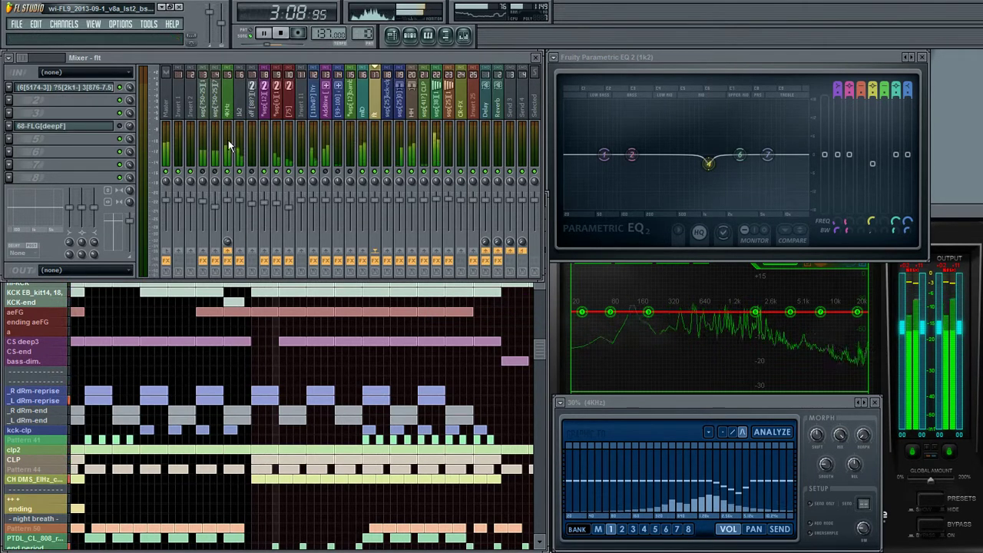
{"action": "left_click", "coordinate": [232, 110]}
{"action": "left_click", "coordinate": [105, 92]}
{"action": "left_click", "coordinate": [102, 91]}
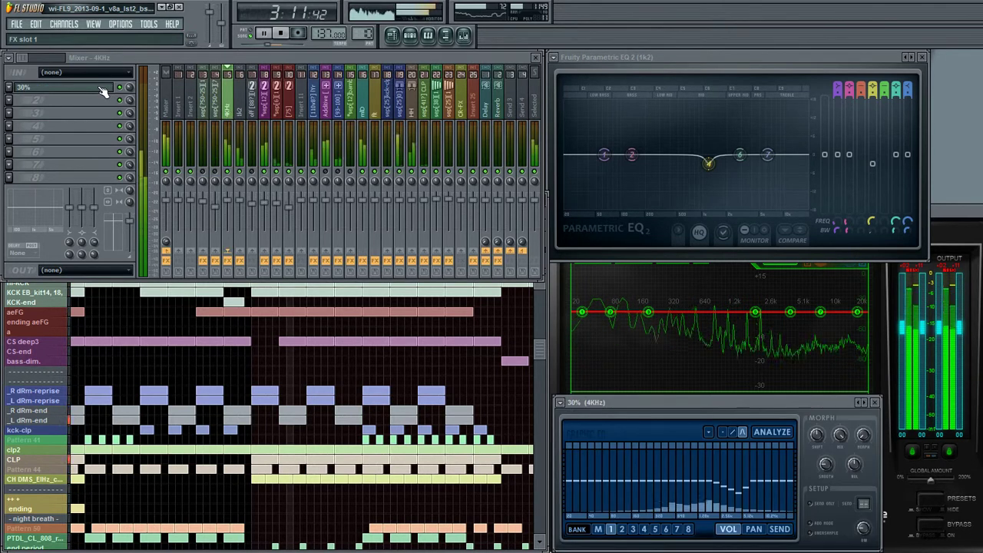
- Select the BS track and the IYr track in the mixer to view their routing to the 1k2 insert
{"action": "left_click", "coordinate": [276, 115]}
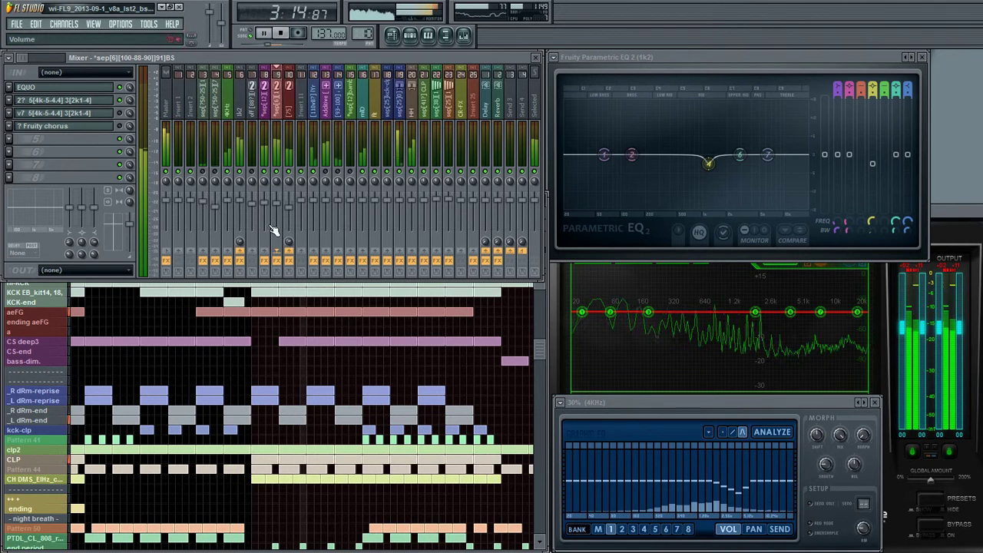
{"action": "left_click", "coordinate": [315, 109]}
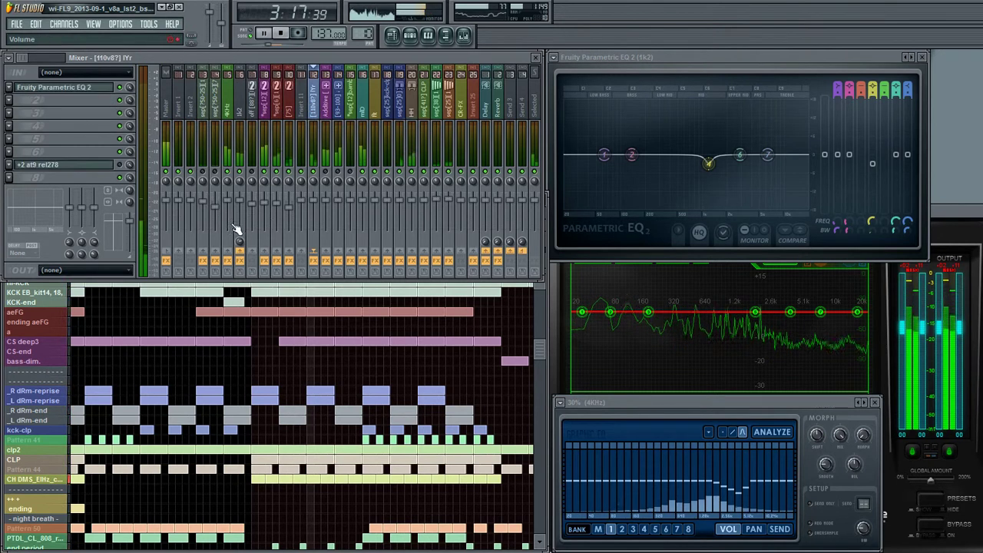
- Check the sep[25][105] track's routing, show the 1k2 insert's Parametric EQ 2, and bring the 4KHz insert's 30% effect window forward
{"action": "left_click", "coordinate": [453, 112]}
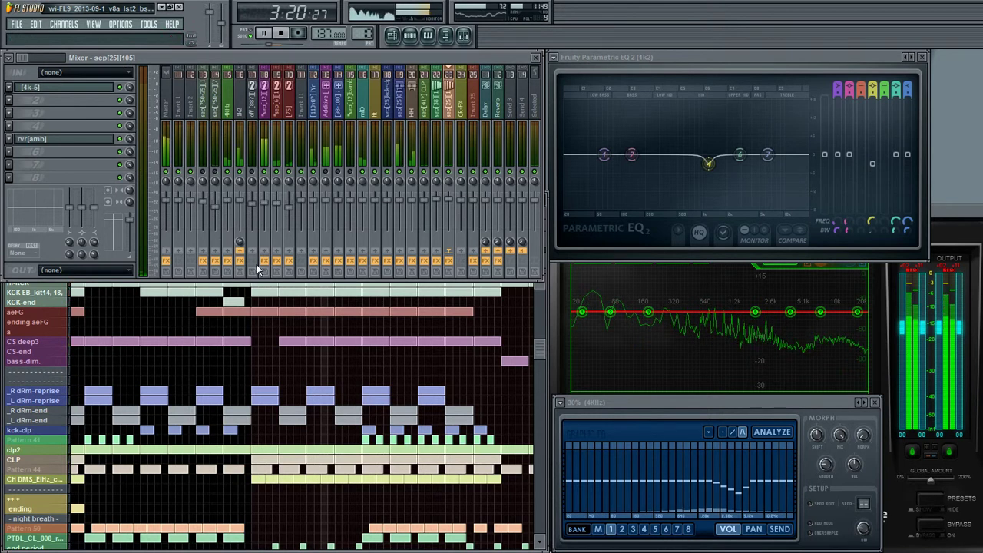
{"action": "left_click", "coordinate": [245, 116]}
{"action": "left_click", "coordinate": [108, 101]}
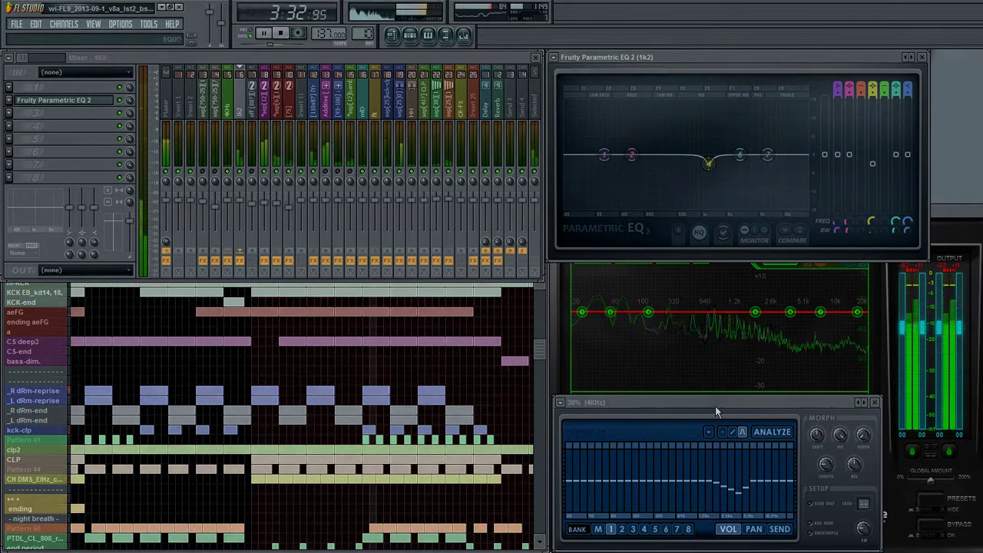
{"action": "left_click", "coordinate": [714, 402]}
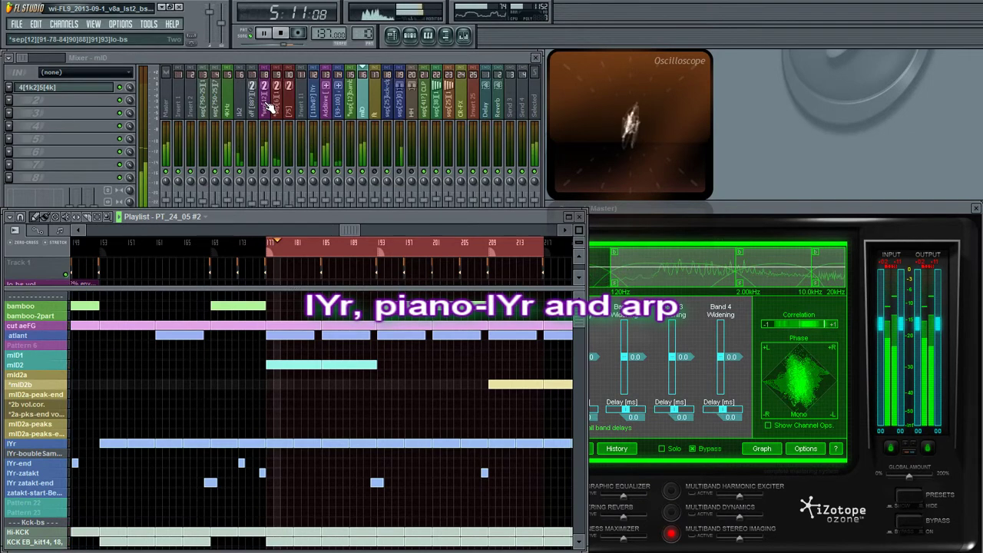
- Bring the mixer forward over the playlist, followed by the Ozone window on the Master track
{"action": "left_click", "coordinate": [269, 178]}
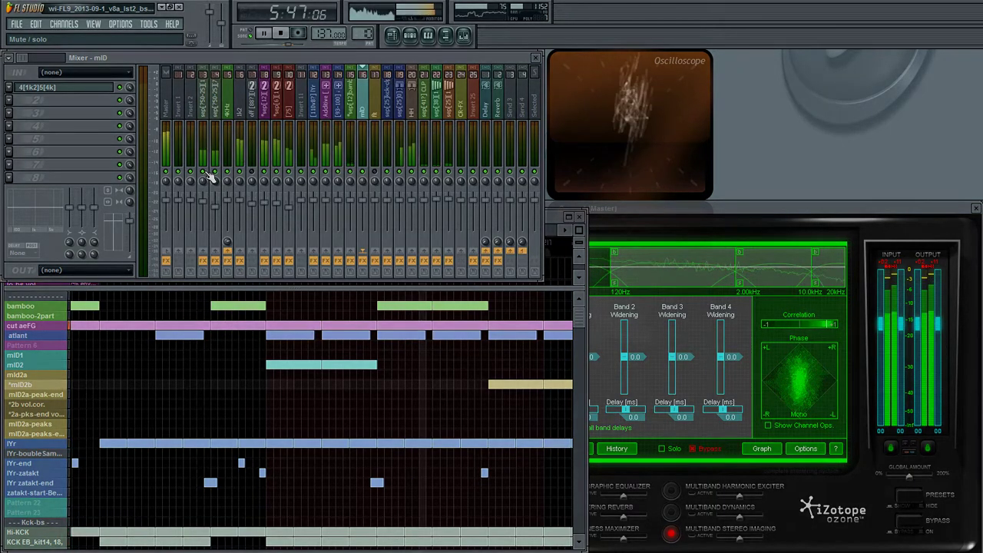
{"action": "left_click", "coordinate": [747, 212]}
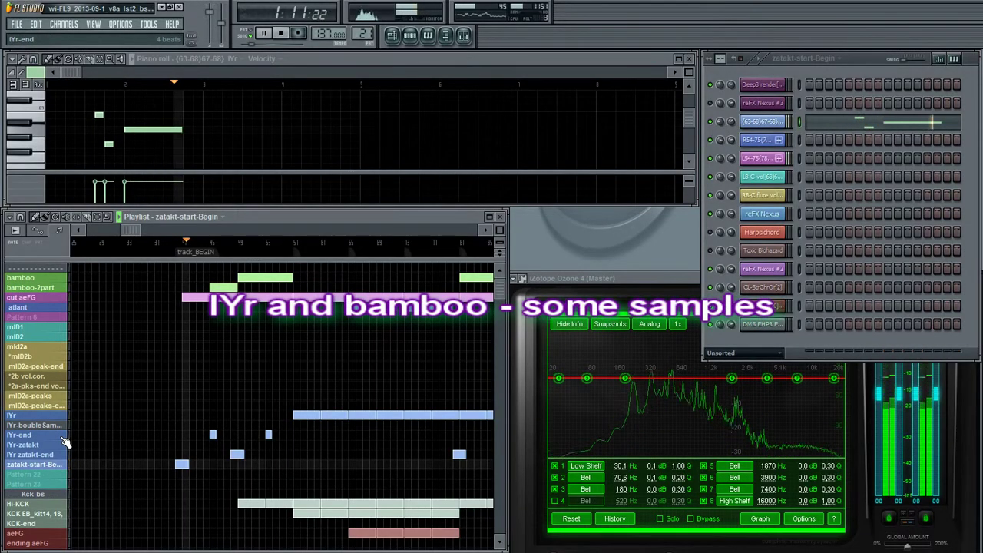
- Show the IYr-end and IYr zatakt-end patterns, playing each from its clip near the track_BEGIN marker
{"action": "left_click", "coordinate": [65, 436]}
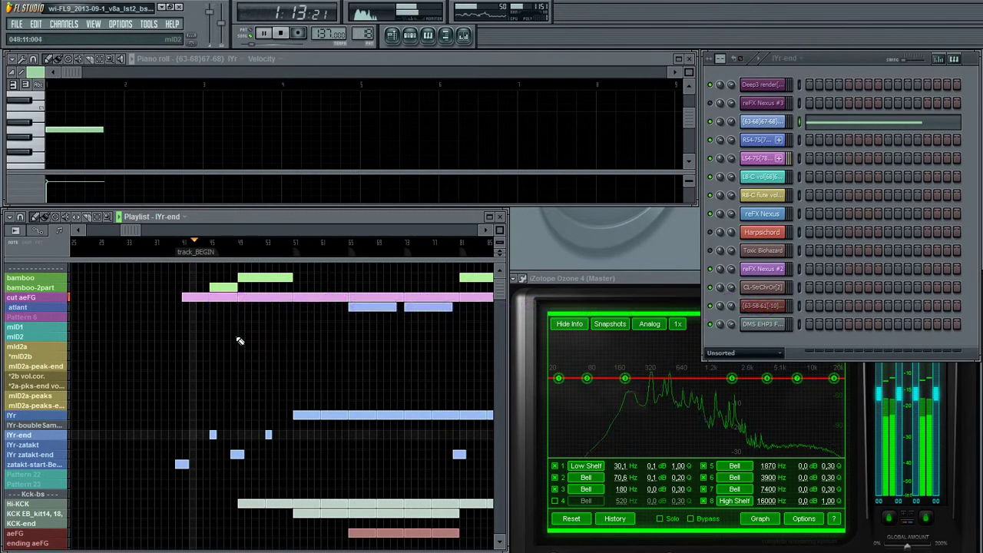
{"action": "left_click", "coordinate": [209, 247]}
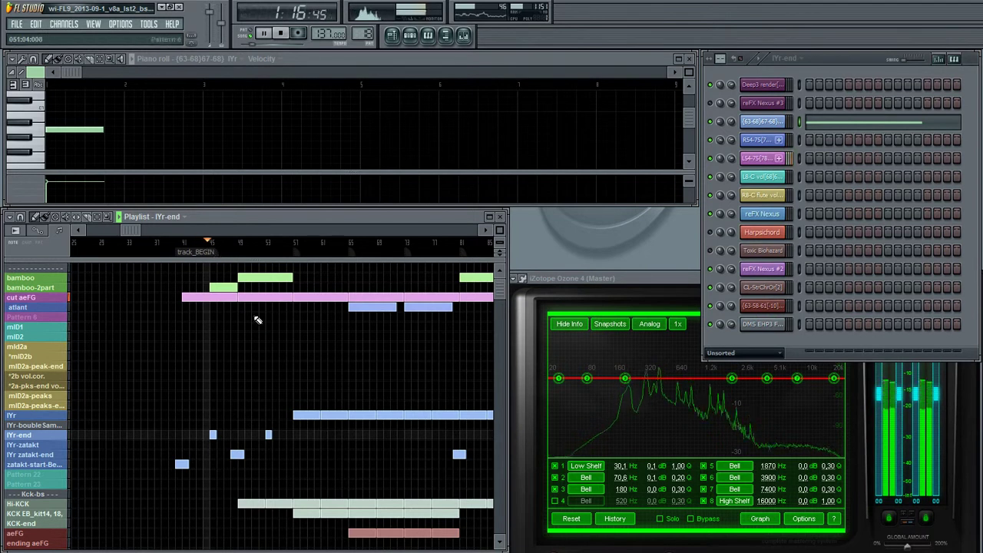
{"action": "left_click", "coordinate": [60, 456]}
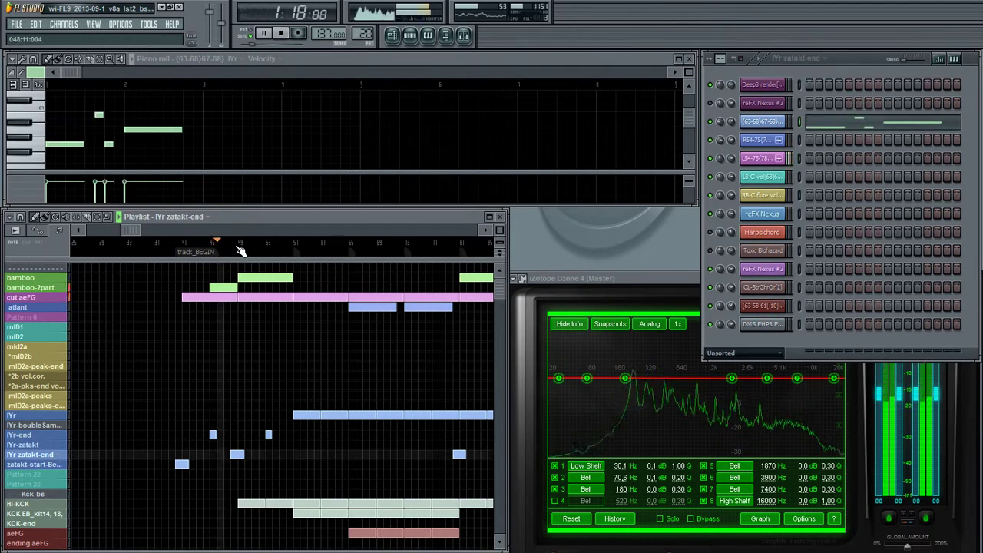
{"action": "left_click", "coordinate": [240, 247]}
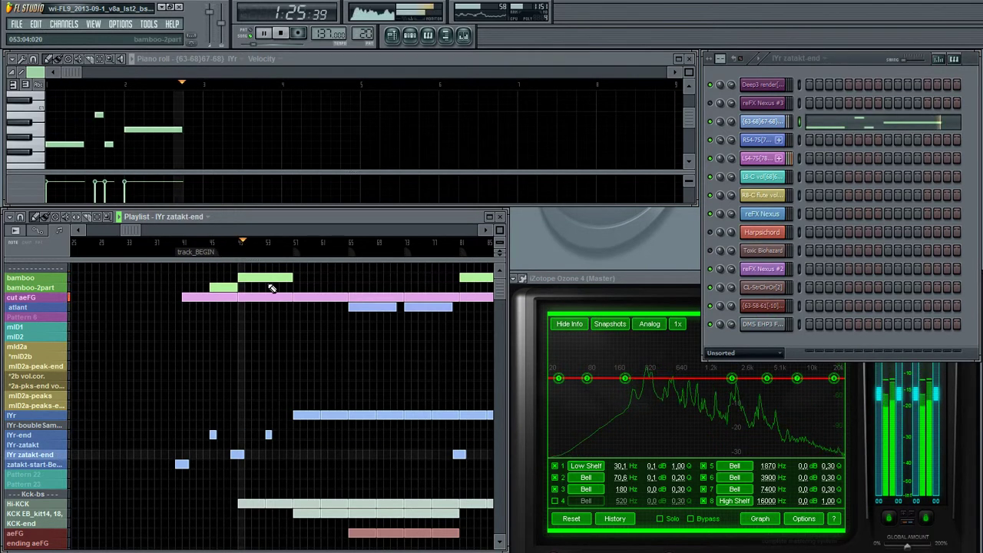
- Play the IYr-zatakt pattern from its clip before the x2 v konze section, and select the IYr zatakt-end pattern again
{"action": "left_click_drag", "start_coordinate": [130, 230], "coordinate": [206, 229]}
{"action": "left_click", "coordinate": [66, 445]}
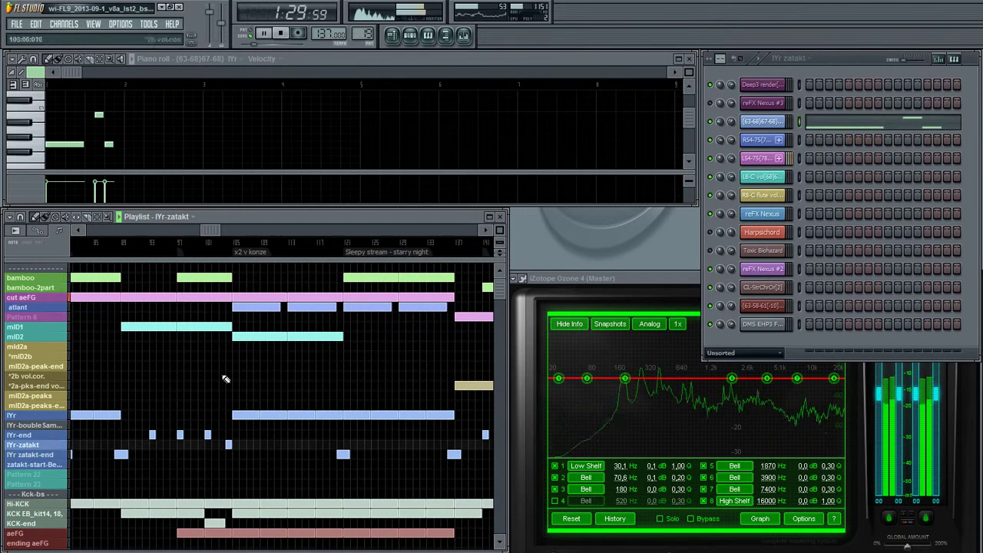
{"action": "left_click", "coordinate": [229, 252]}
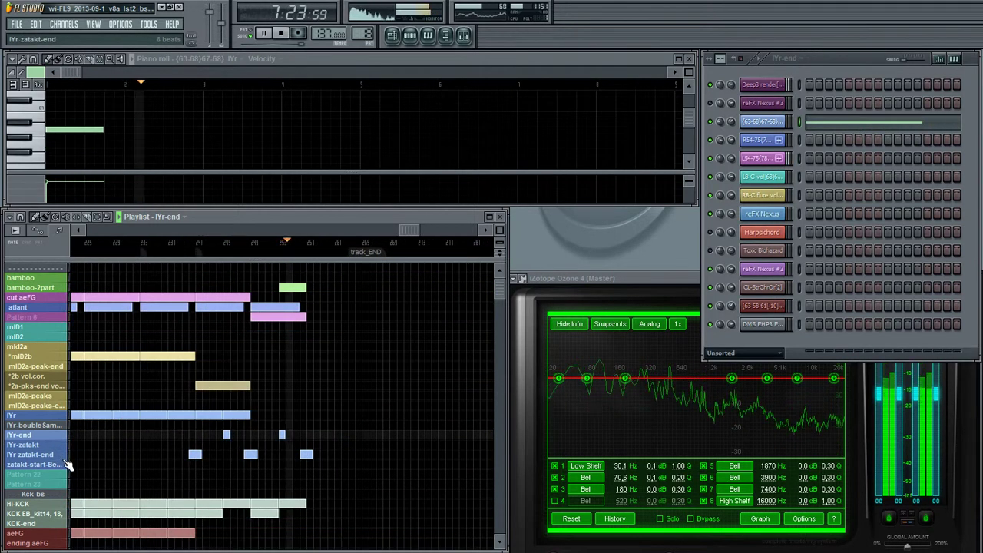
{"action": "left_click", "coordinate": [66, 458]}
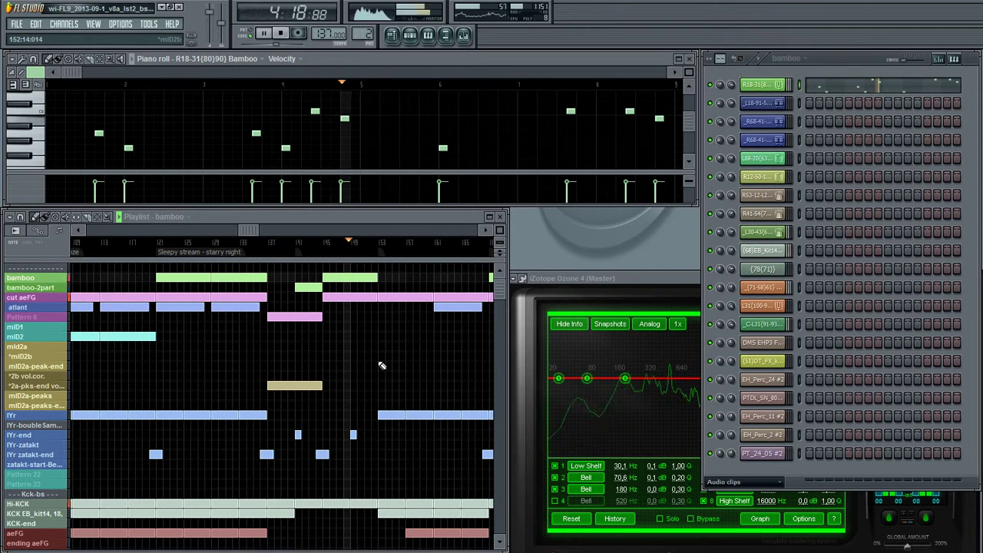
- Play the song from the last bamboo-2part clip before the track_END marker and select the bamboo-2part pattern
{"action": "left_click_drag", "start_coordinate": [249, 231], "coordinate": [399, 230]}
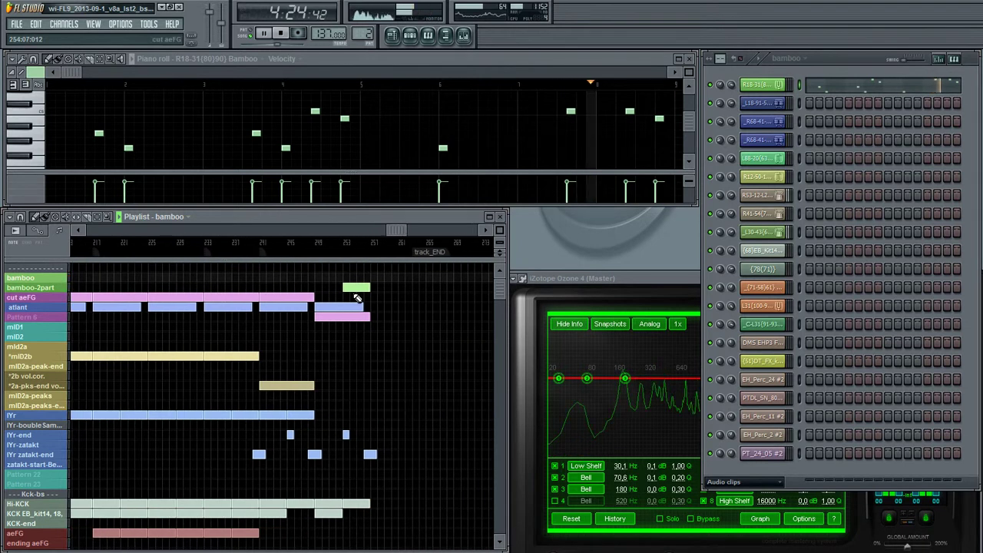
{"action": "left_click", "coordinate": [345, 246]}
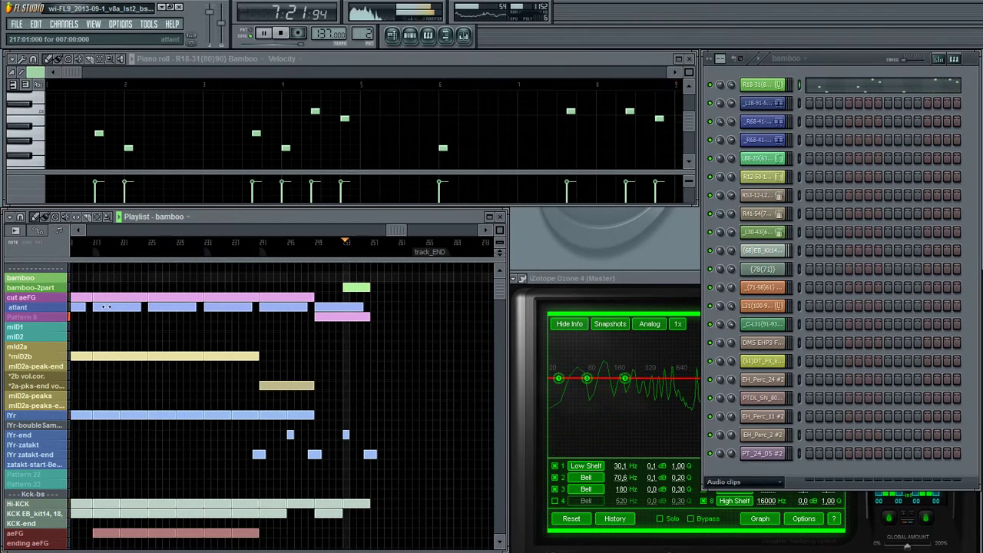
{"action": "left_click", "coordinate": [64, 288]}
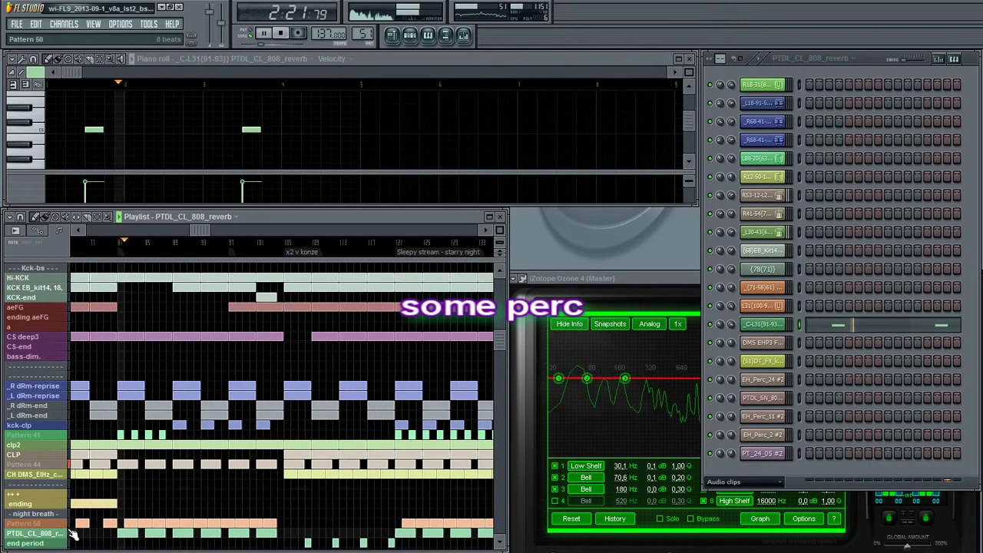
- Show the percussion notes of Pattern 50, Pattern 41 and kck-clp in the piano roll
{"action": "left_click", "coordinate": [69, 524]}
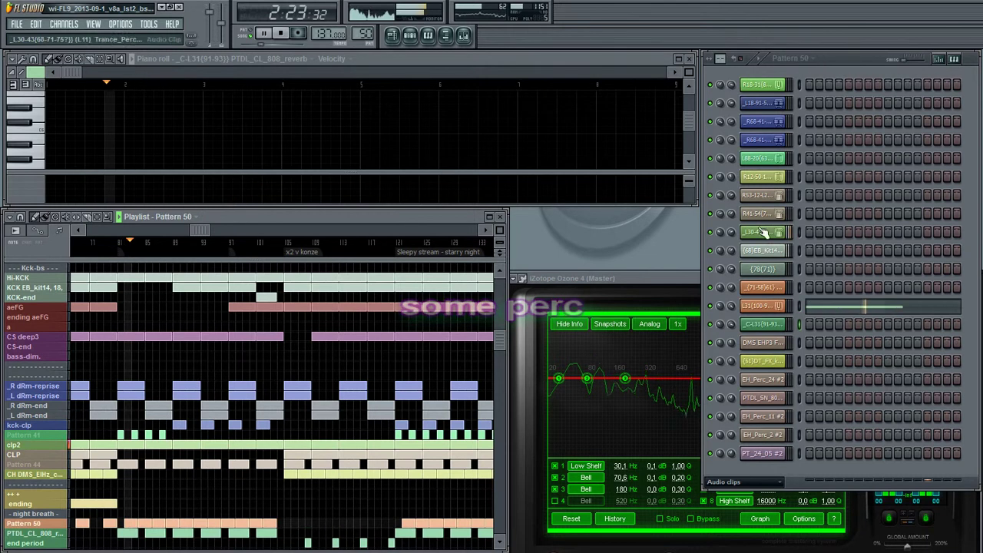
{"action": "left_click", "coordinate": [888, 307]}
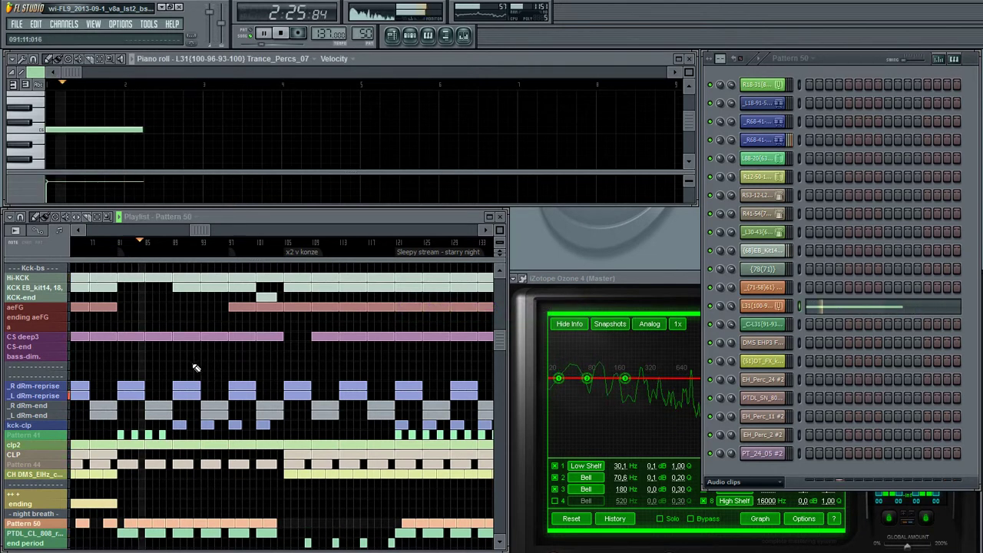
{"action": "left_click", "coordinate": [51, 438]}
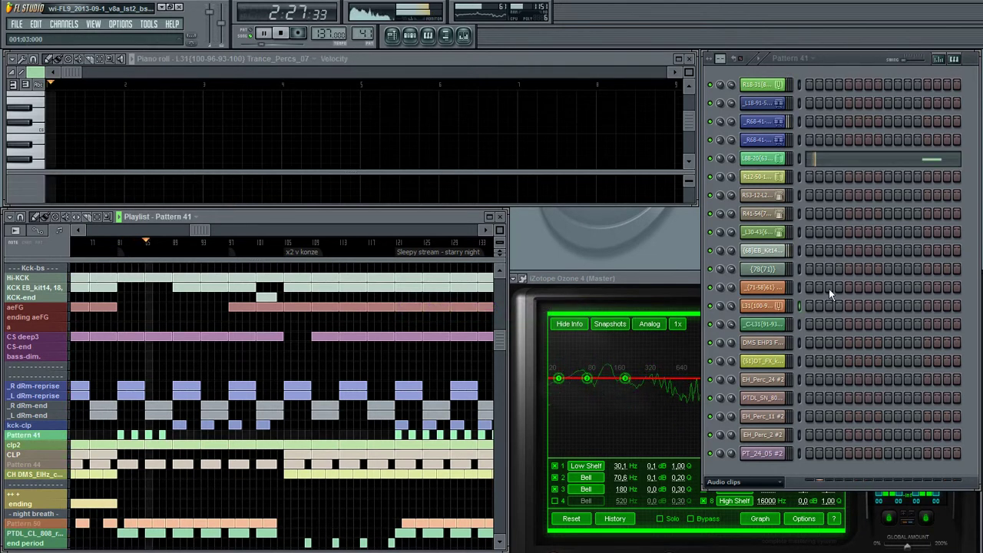
{"action": "left_click", "coordinate": [870, 167]}
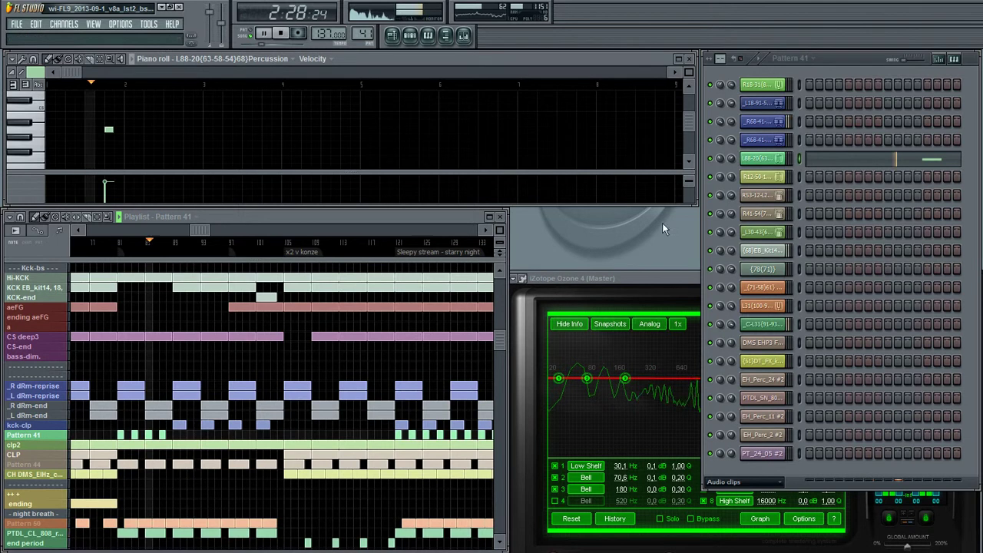
{"action": "left_click", "coordinate": [60, 426]}
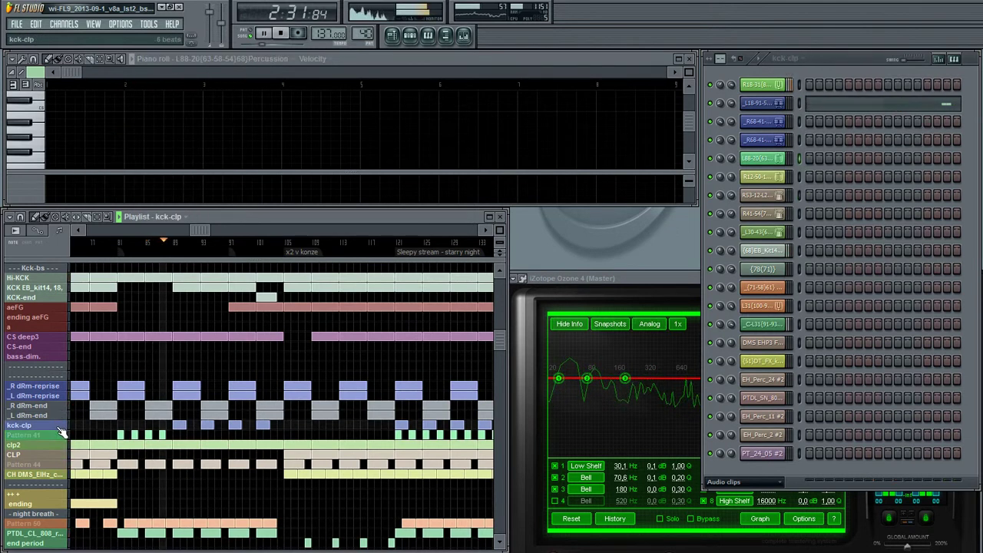
{"action": "left_click", "coordinate": [835, 105]}
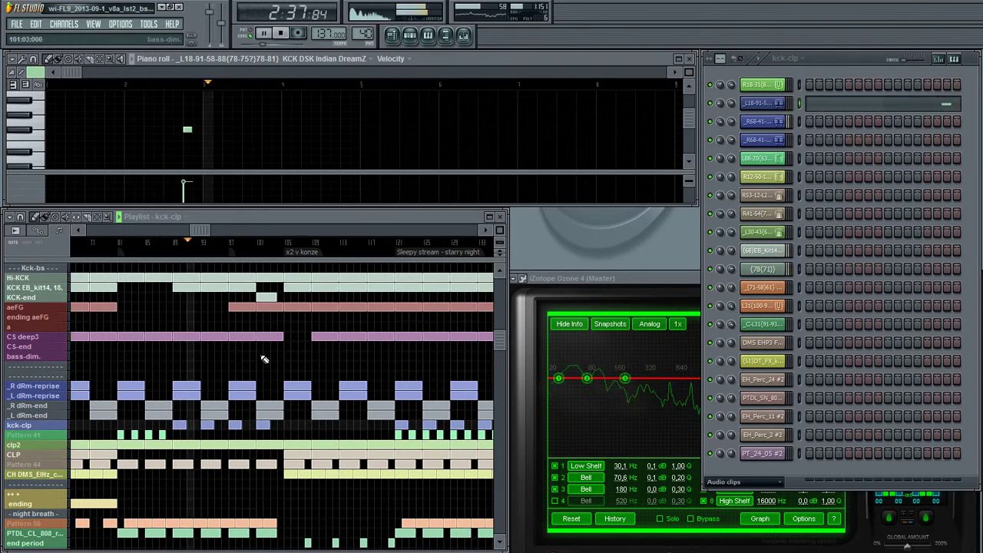
- Play from the Sleepy stream - starry night section and show the PTDL_CL_808_reverb pattern's notes in the piano roll
{"action": "left_click_drag", "start_coordinate": [199, 229], "coordinate": [226, 225]}
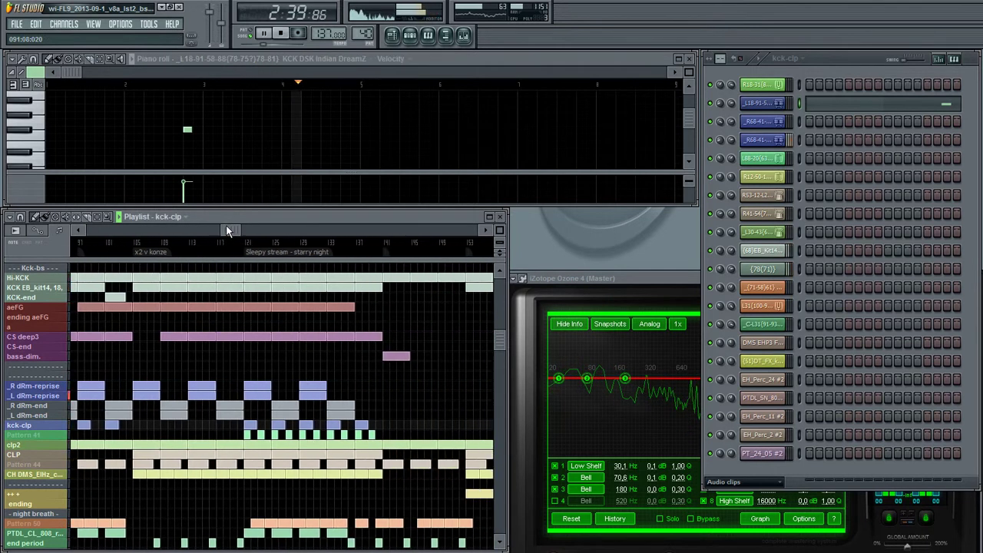
{"action": "left_click", "coordinate": [247, 243]}
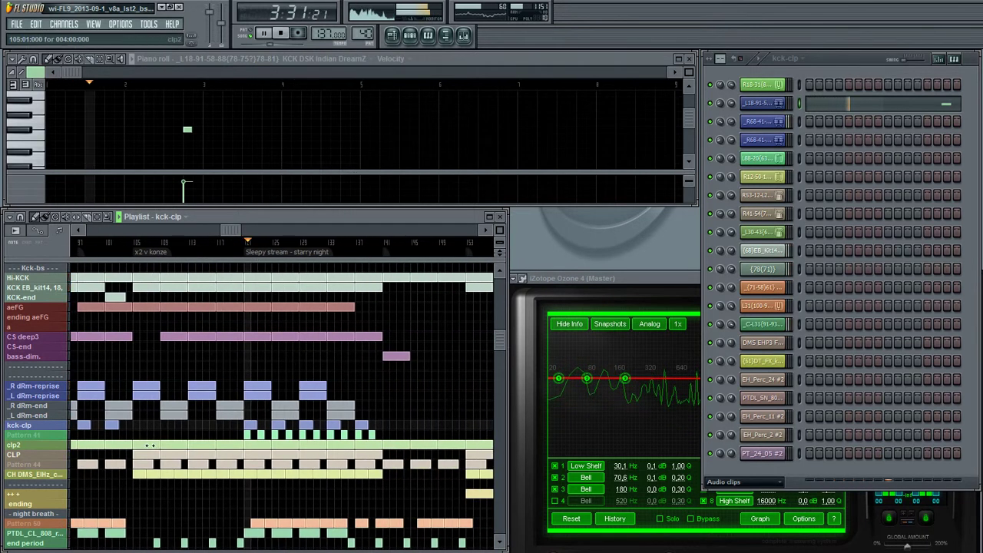
{"action": "left_click", "coordinate": [34, 533]}
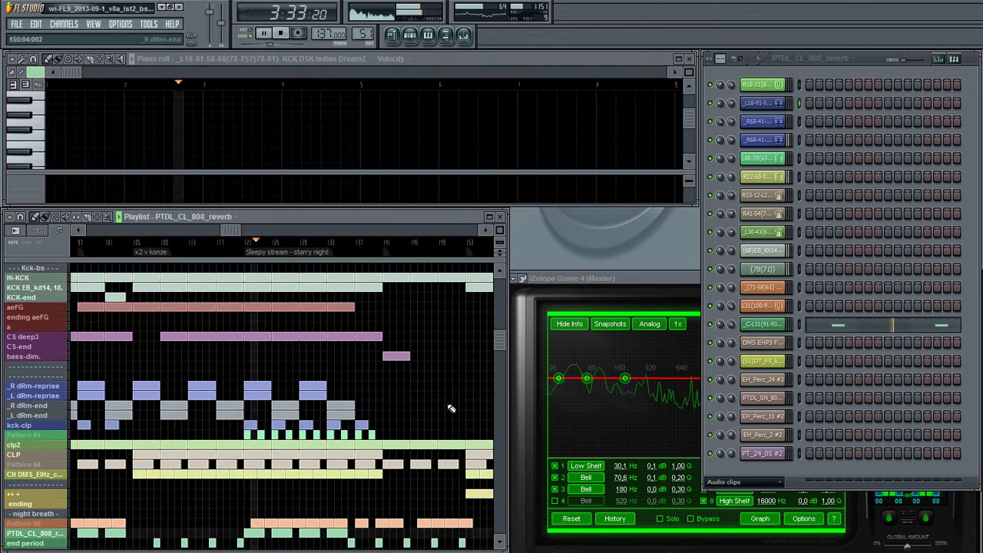
{"action": "left_click", "coordinate": [869, 326]}
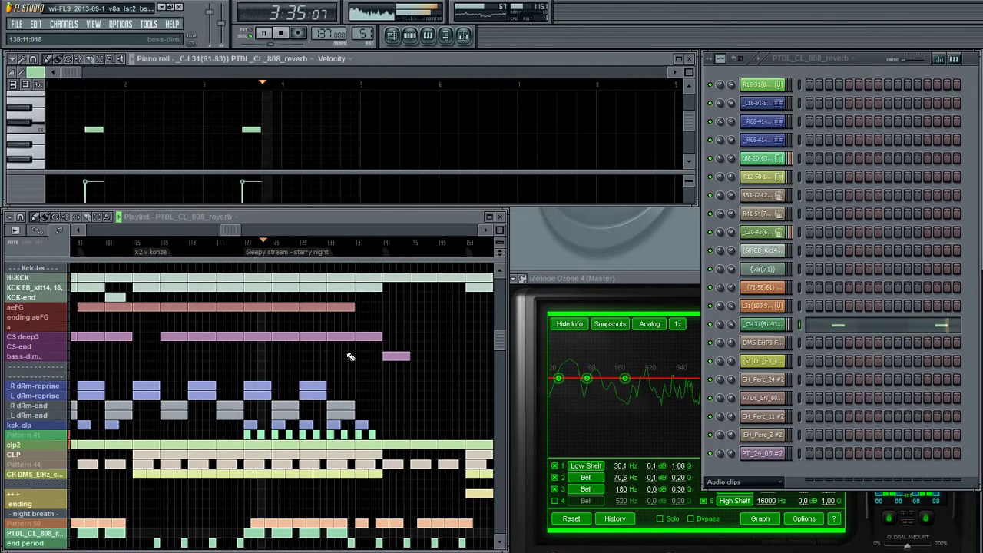
- During the Sleepy stream section, show the Trance_Percs_07 notes of Pattern 50 and the Percussion notes of Pattern 41
{"action": "left_click", "coordinate": [23, 523]}
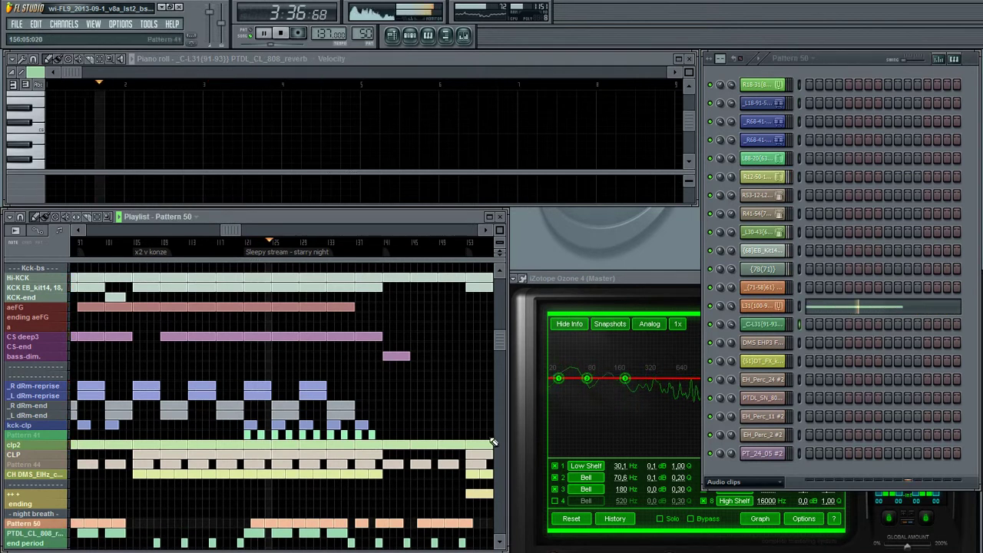
{"action": "left_click", "coordinate": [874, 308]}
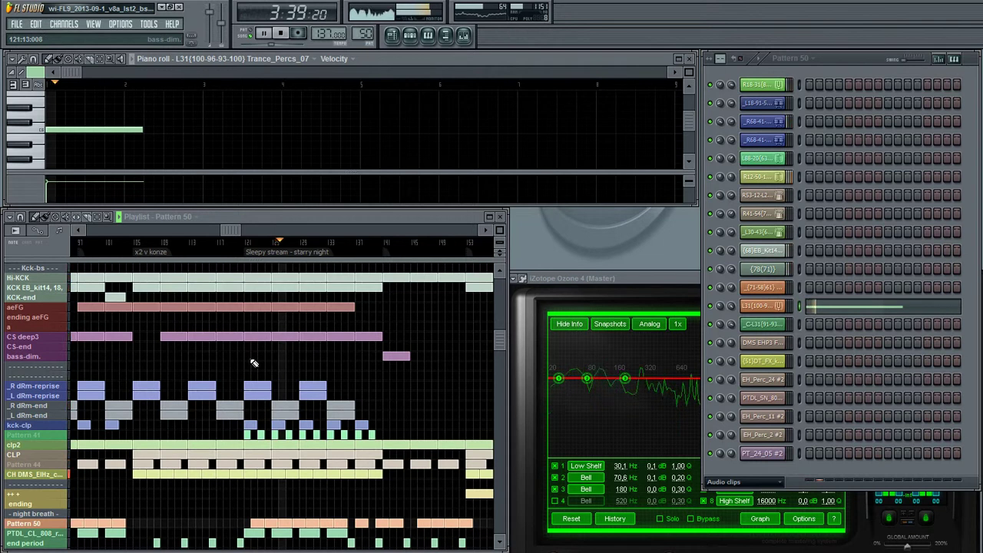
{"action": "left_click", "coordinate": [23, 434]}
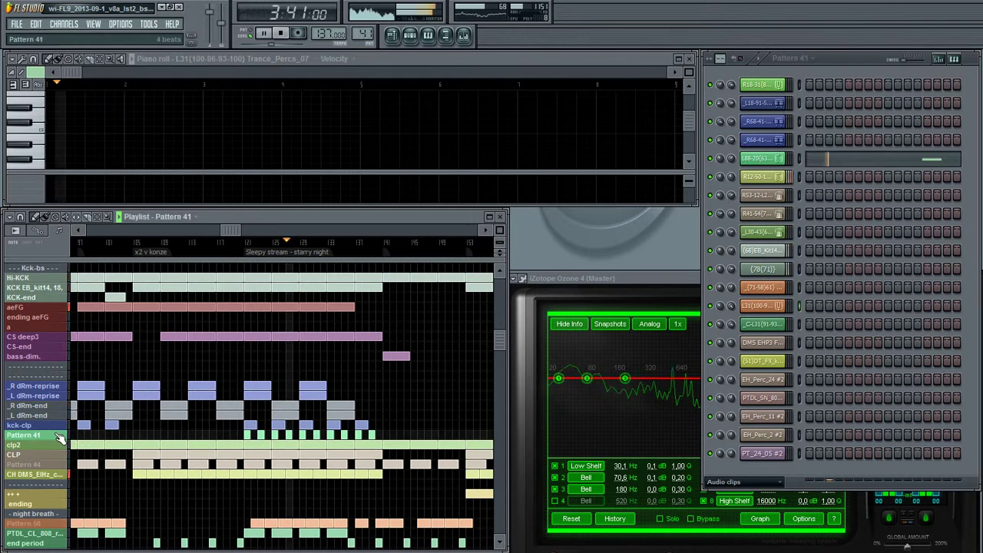
{"action": "left_click", "coordinate": [898, 158]}
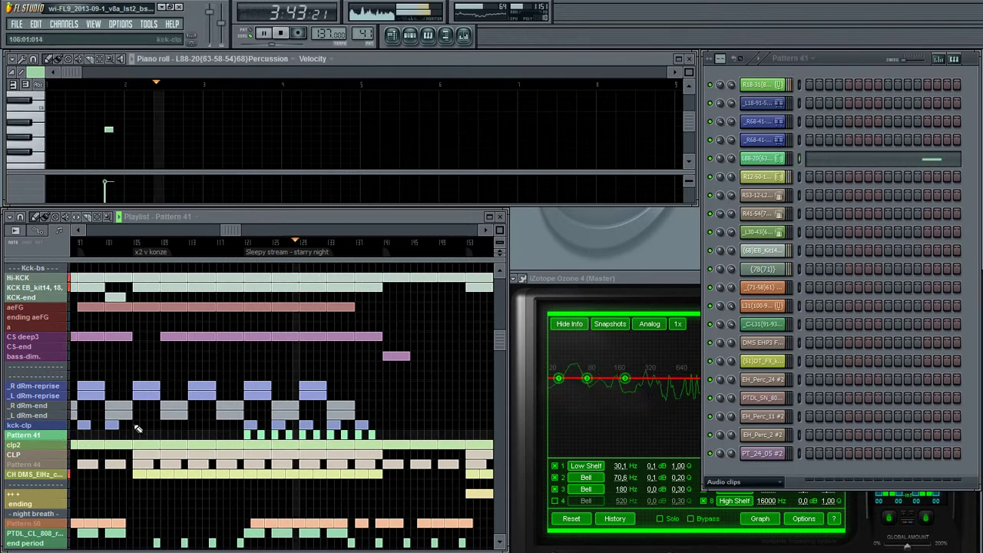
- Show the kck-clp pattern's KCK DSK Indian DreamZ notes in the piano roll and look over the playlist patterns
{"action": "left_click", "coordinate": [42, 424]}
{"action": "left_click", "coordinate": [851, 103]}
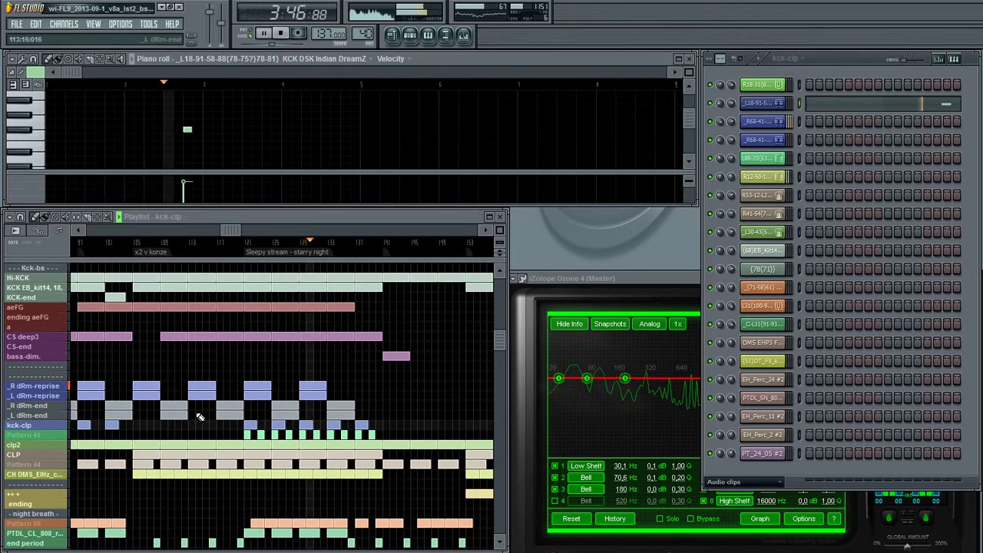
{"action": "scroll", "coordinate": [219, 484], "scroll_direction": "down", "scroll_amount": 2}
{"action": "scroll", "coordinate": [223, 476], "scroll_direction": "up", "scroll_amount": 2}
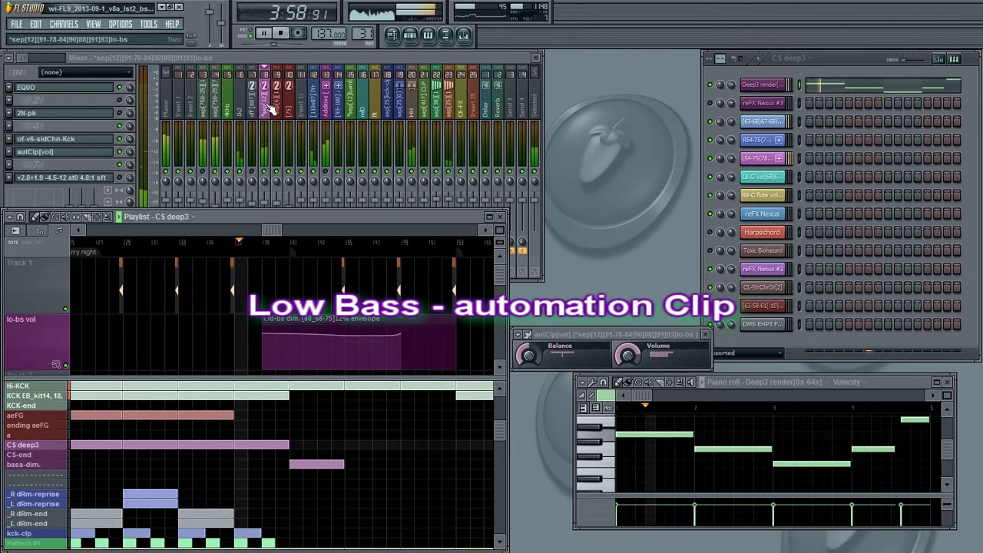
- View the lo-bs track's effects in the mixer, and select the bass-dim. pattern beside its volume automation clip in the playlist
{"action": "left_click", "coordinate": [141, 125]}
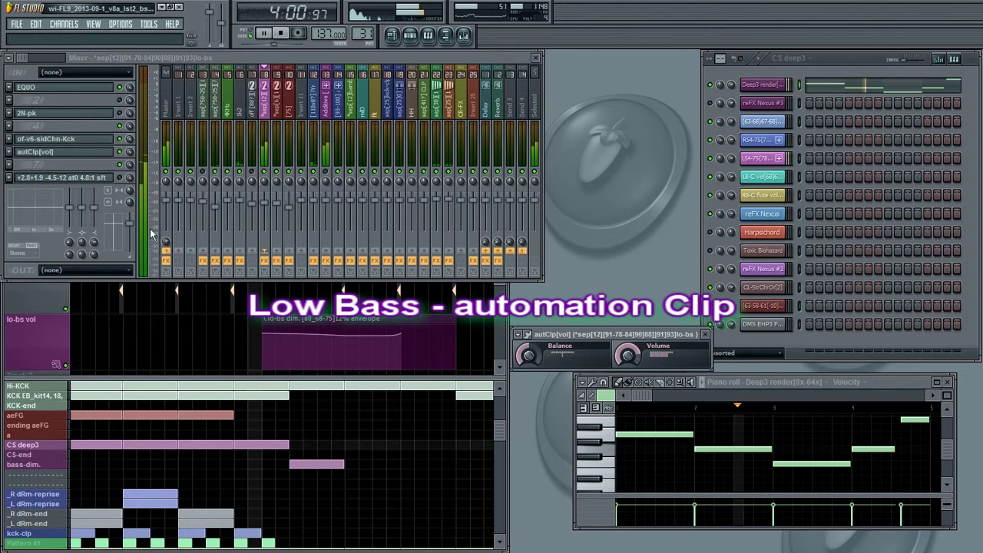
{"action": "left_click", "coordinate": [305, 428]}
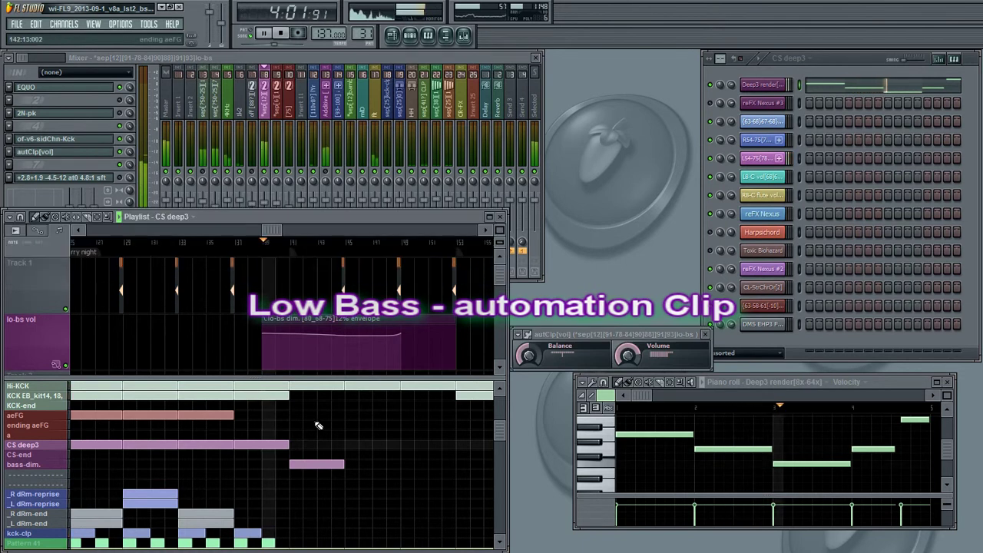
{"action": "left_click", "coordinate": [64, 465]}
{"action": "mouse_move", "coordinate": [303, 332]}
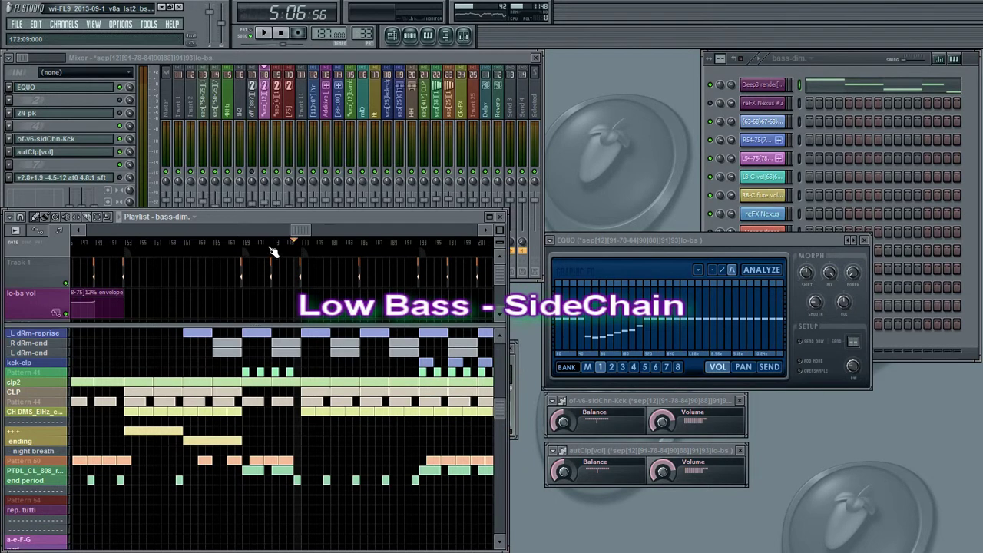
- Restart playback, open the KCK track's PK1[lo-bs] -58 peak controller above the EQUO window, and select the lo-bs track to compare the side-chain
{"action": "left_click", "coordinate": [273, 244]}
{"action": "key", "text": "space"}
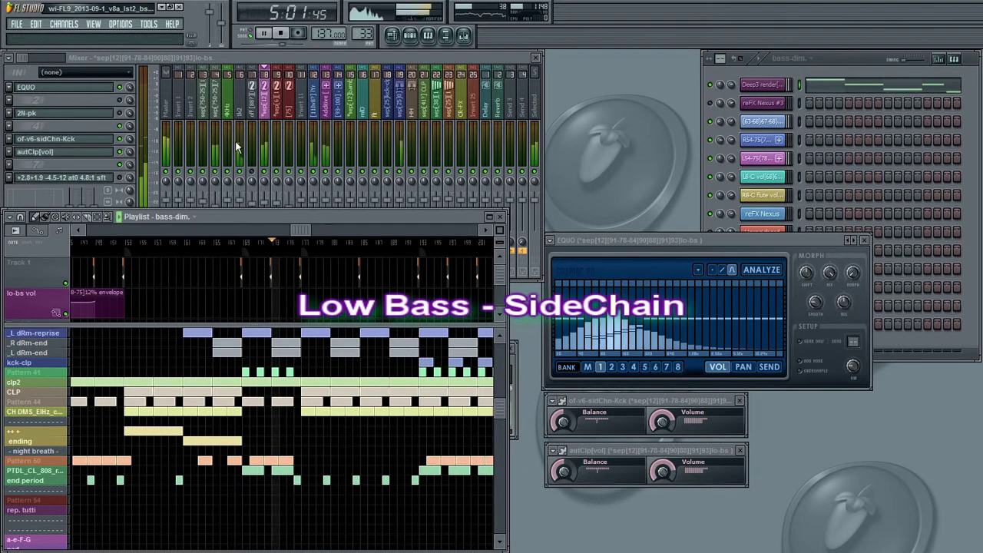
{"action": "left_click", "coordinate": [204, 107]}
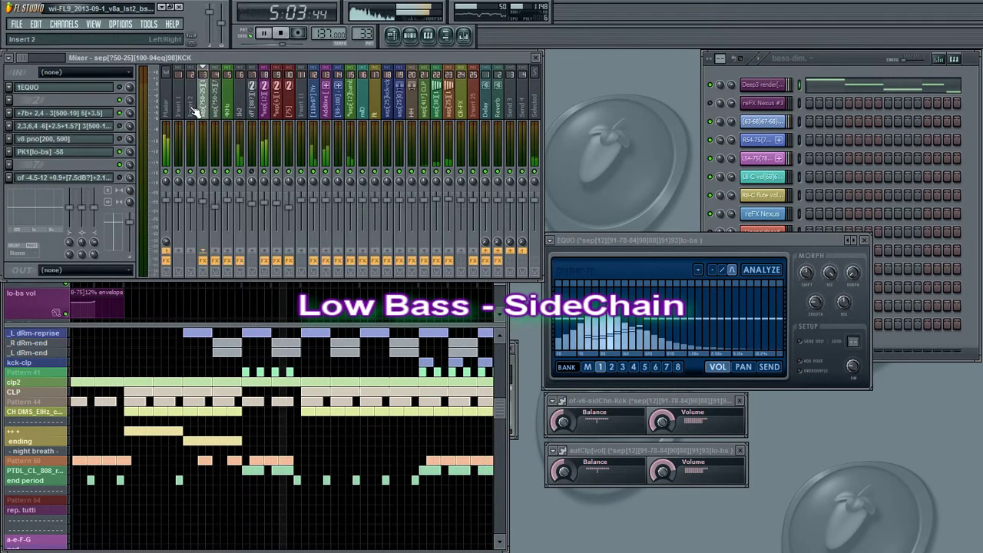
{"action": "left_click", "coordinate": [80, 152]}
{"action": "left_click_drag", "start_coordinate": [446, 347], "coordinate": [609, 130]}
{"action": "left_click", "coordinate": [267, 113]}
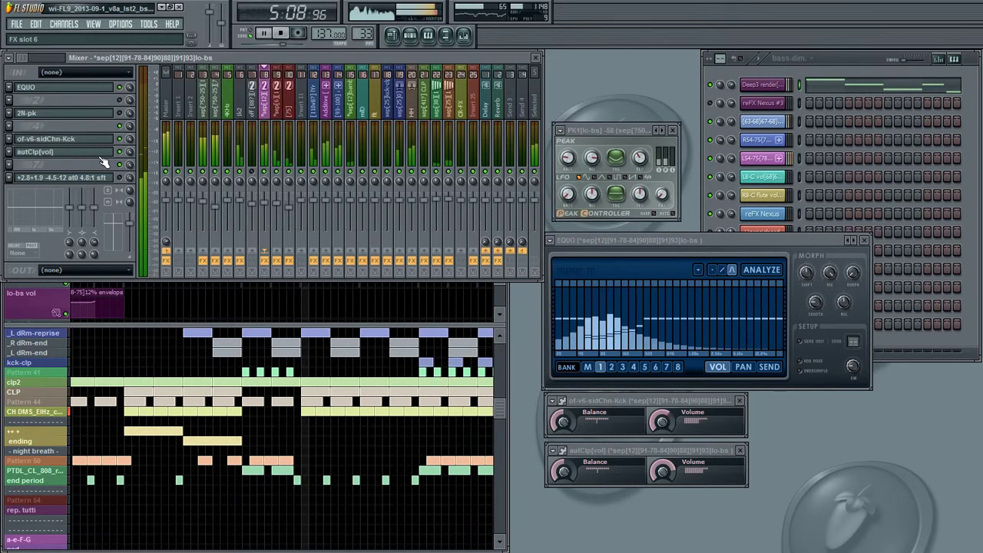